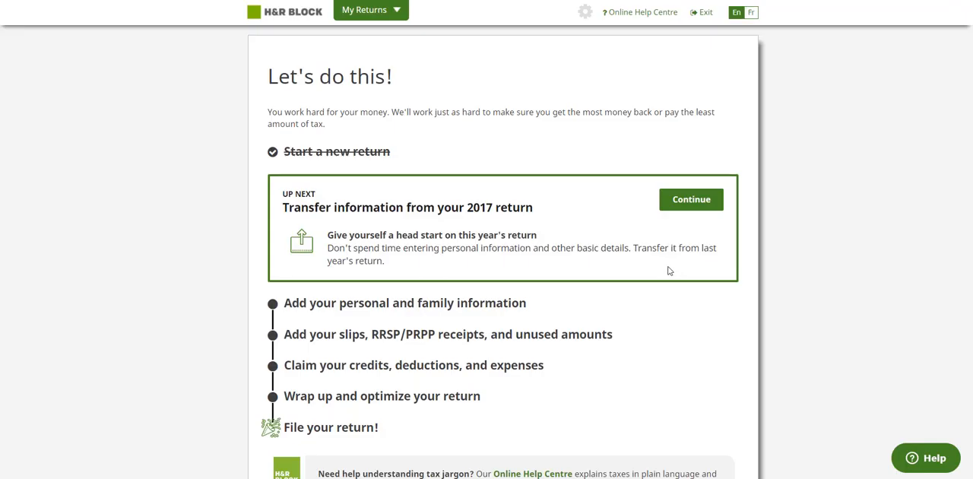
Step: Move past the transfer of the 2017 return and open the personal and family information section
scroll(504, 231, "down", 3)
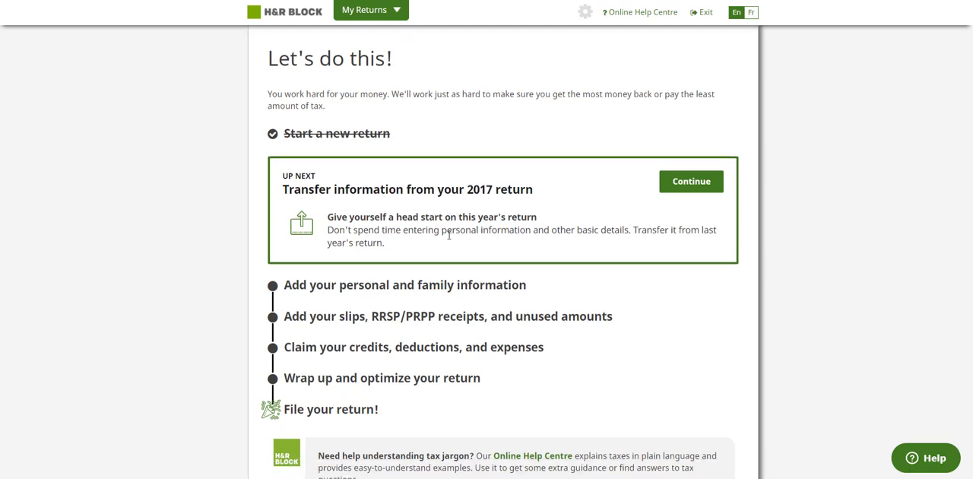
scroll(510, 254, "up", 2)
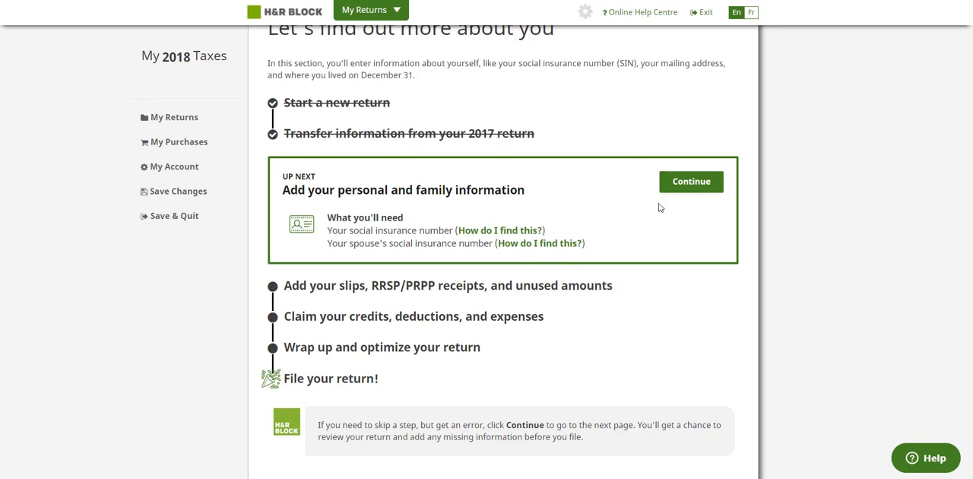
left_click(686, 191)
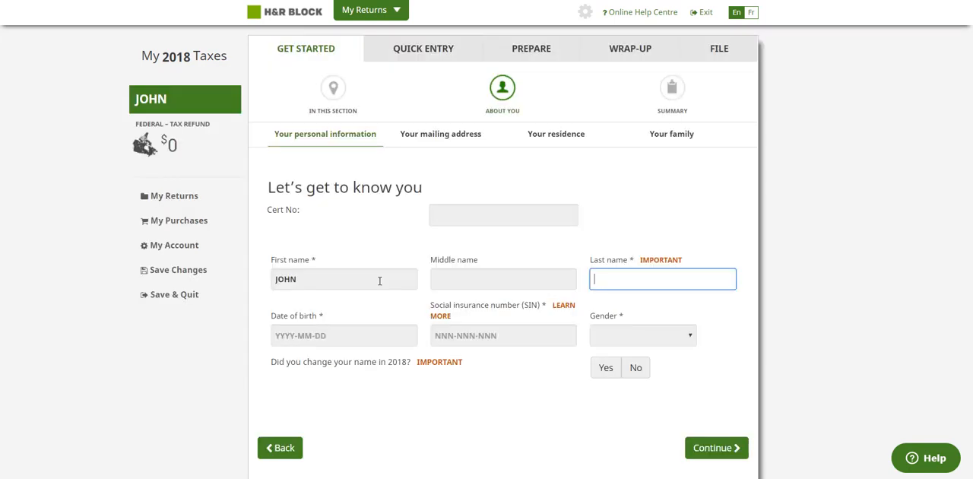
Step: Enter the taxpayer's last name, date of birth and social insurance number, set gender to Male, and continue to the mailing address
type("SMITH")
key("Tab")
type("199")
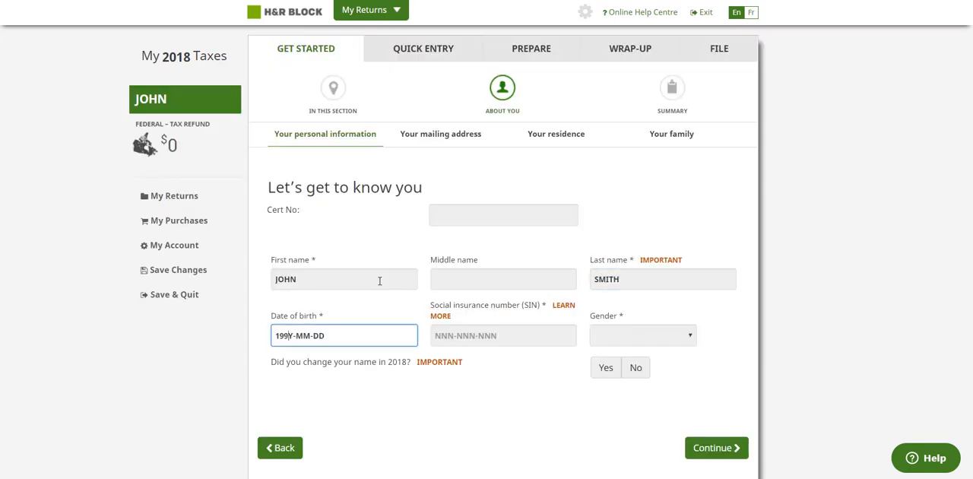
type("0-01-01")
key("Tab")
type("870000890")
key("Tab")
key("m")
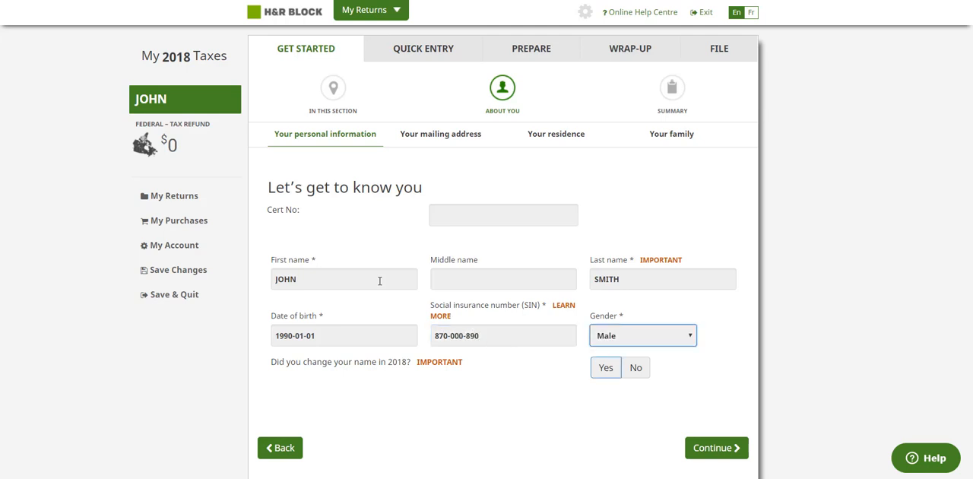
left_click(701, 448)
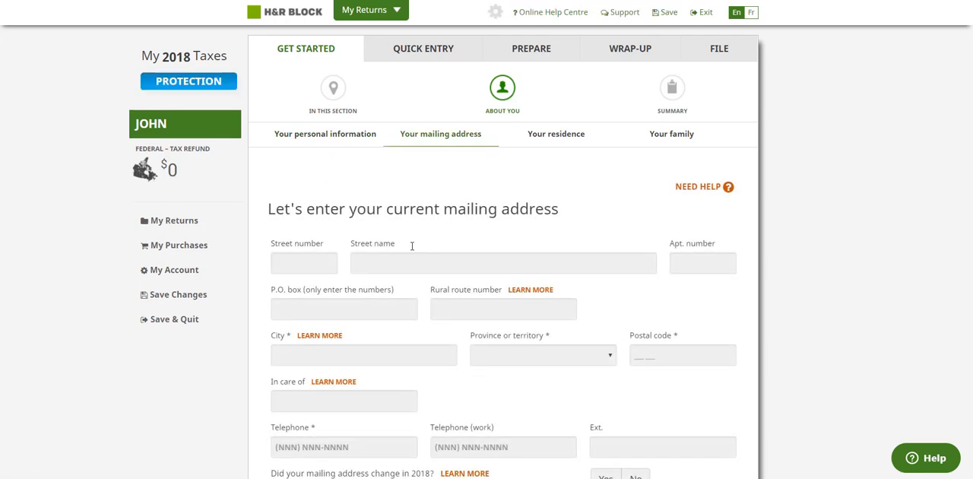
Step: Fill in the taxpayer's current mailing address and continue to the residence questions
scroll(412, 245, "down", 2)
left_click(313, 161)
type("123")
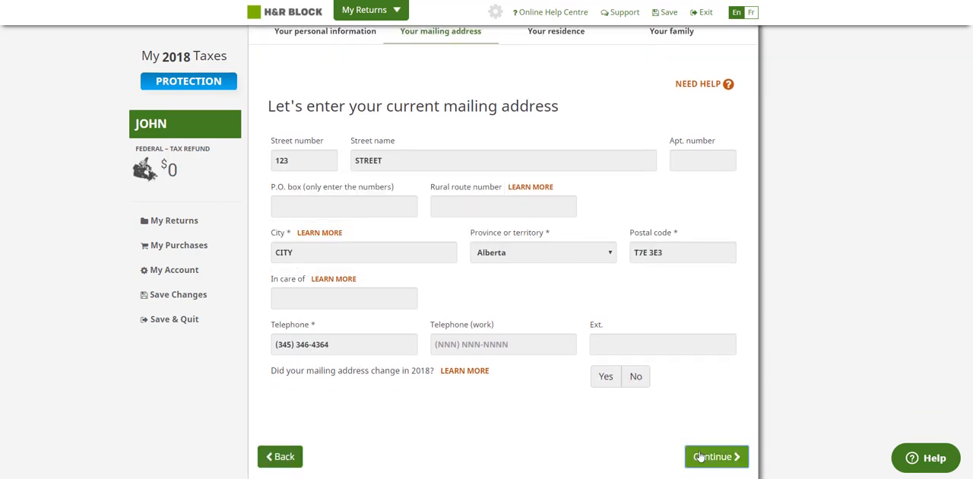
left_click(739, 455)
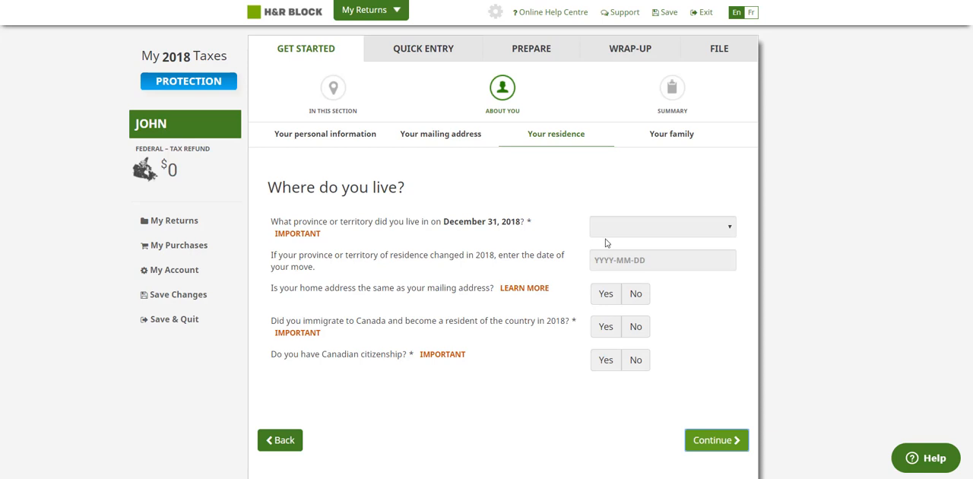
Step: Set residence to Alberta, same home address Yes, immigrated in 2018 No, Canadian citizenship Yes and Elections Canada authorization Yes, and continue
left_click(657, 232)
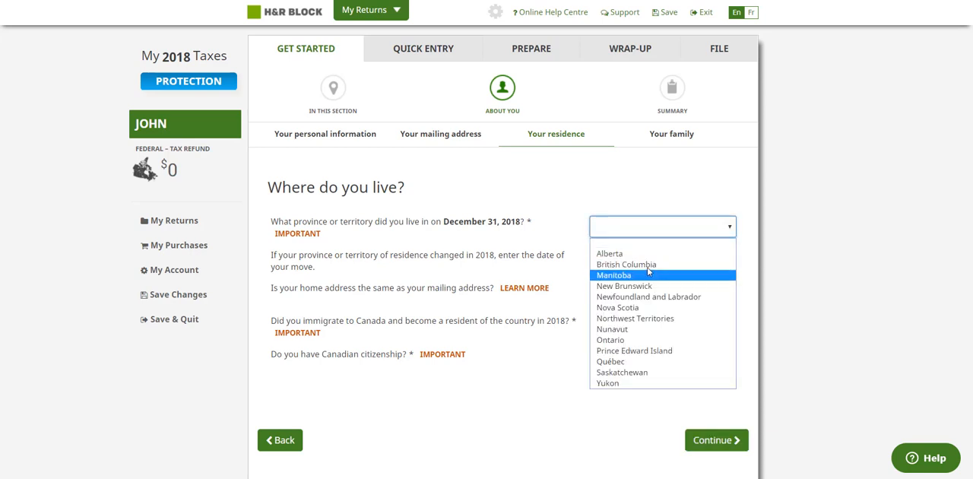
left_click(646, 254)
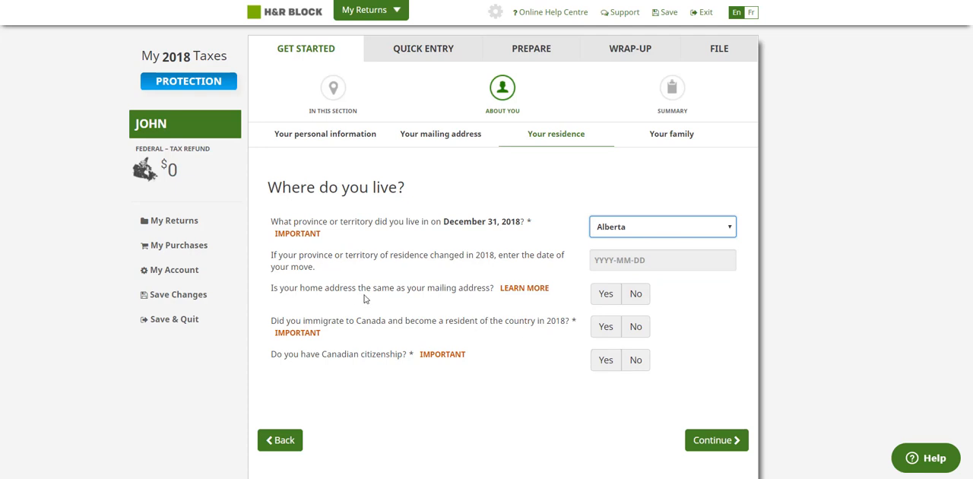
left_click(596, 297)
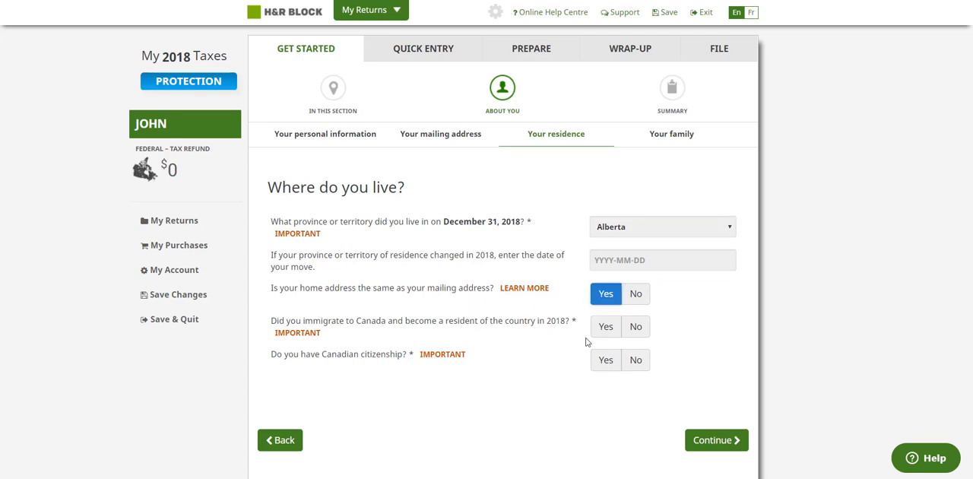
left_click(634, 327)
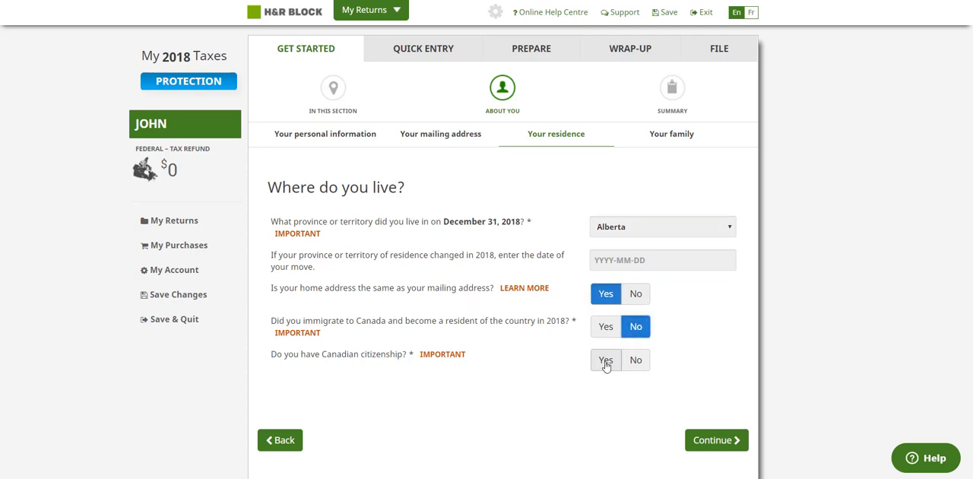
left_click(605, 362)
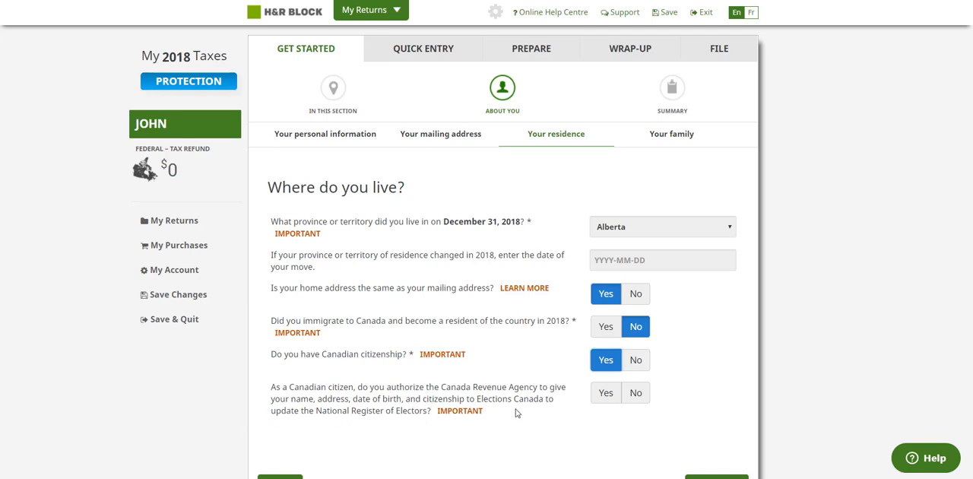
left_click(606, 394)
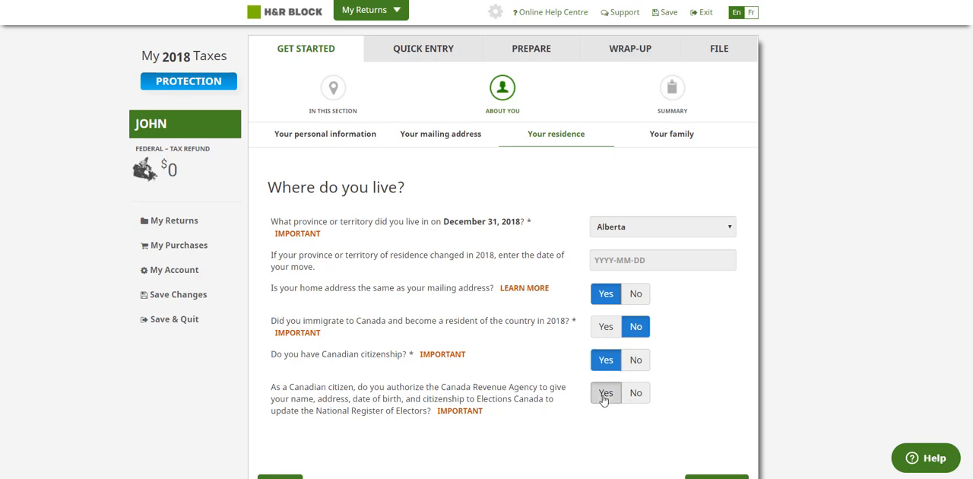
scroll(661, 407, "down", 1)
scroll(670, 411, "down", 1)
left_click(719, 336)
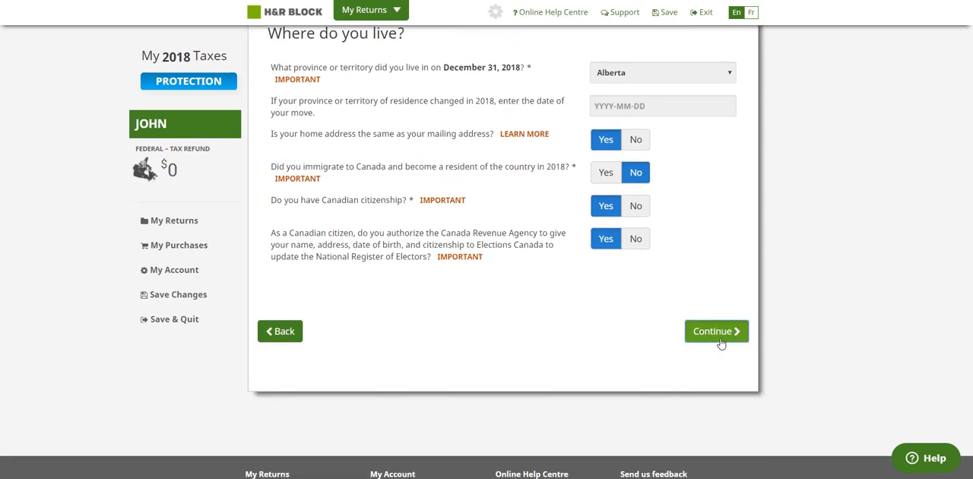
Step: Set marital status to Single, with no change in 2018 and no dependants, and continue past the personal information summary
left_click(628, 217)
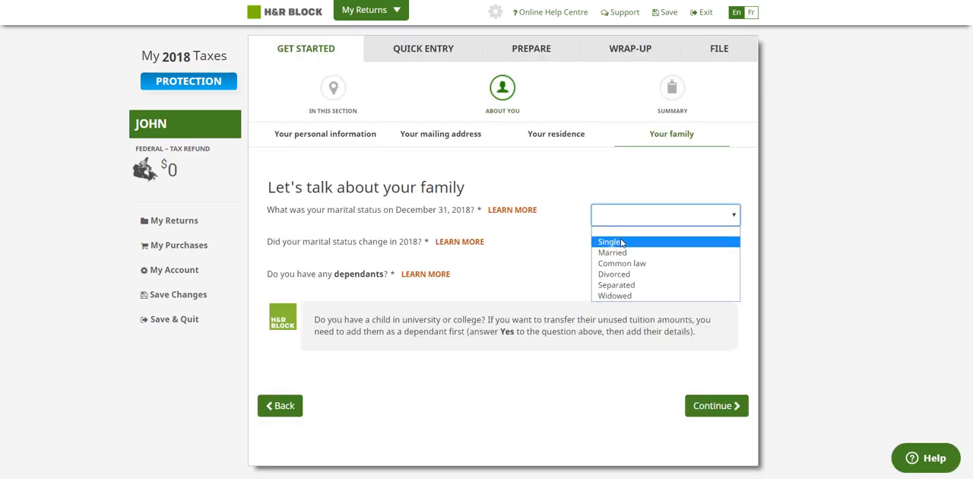
left_click(623, 240)
left_click(634, 252)
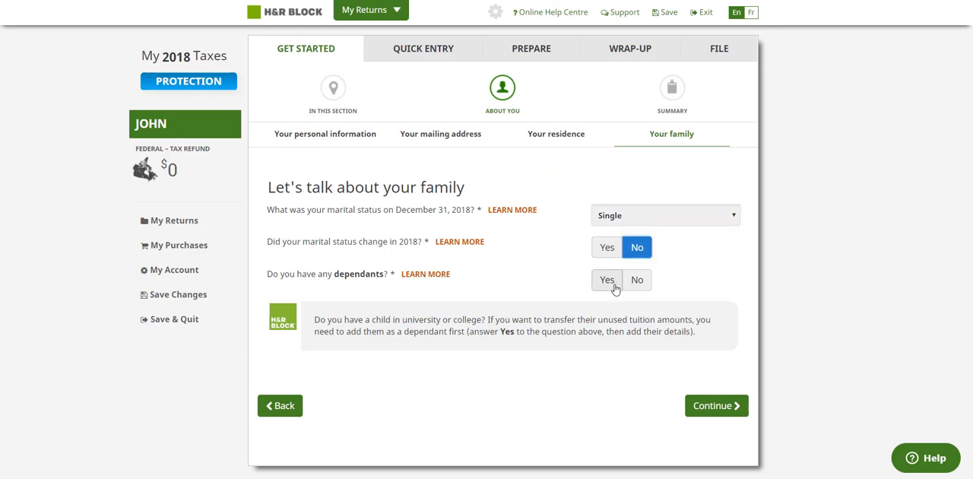
left_click(637, 279)
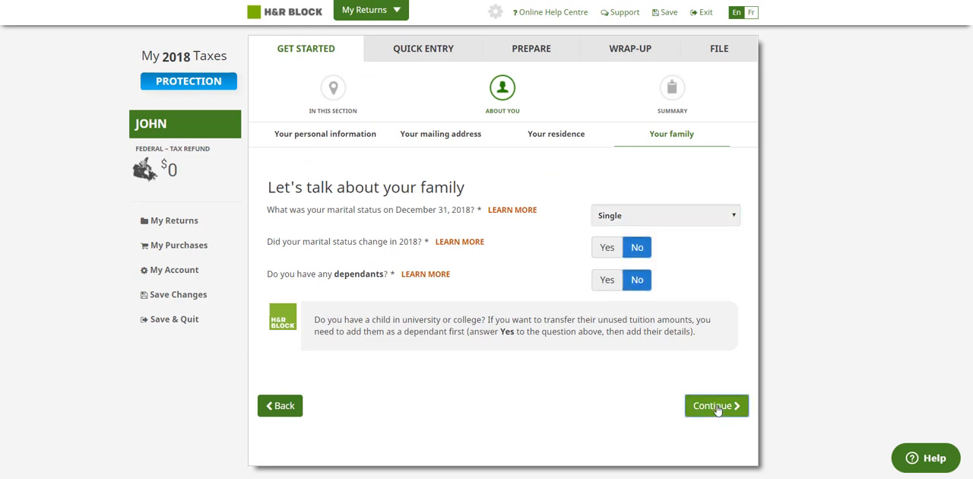
left_click(716, 405)
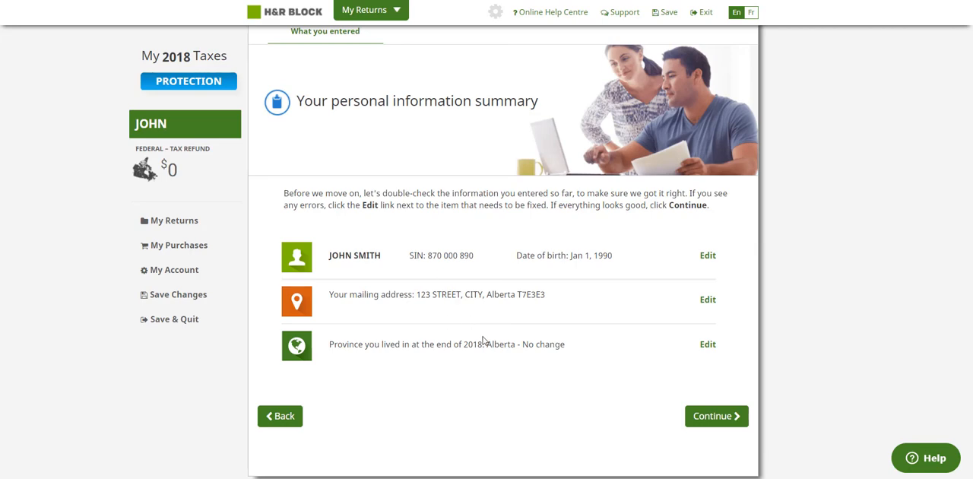
left_click(720, 417)
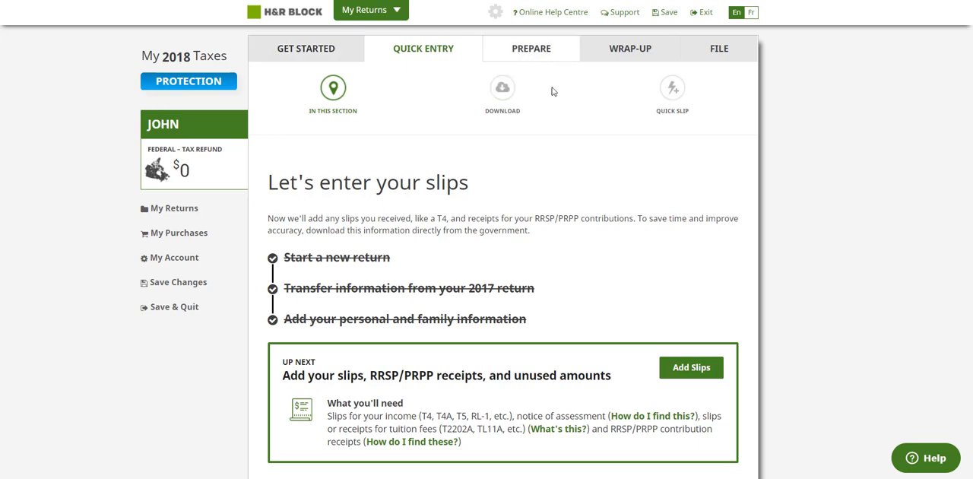
right_click(689, 95)
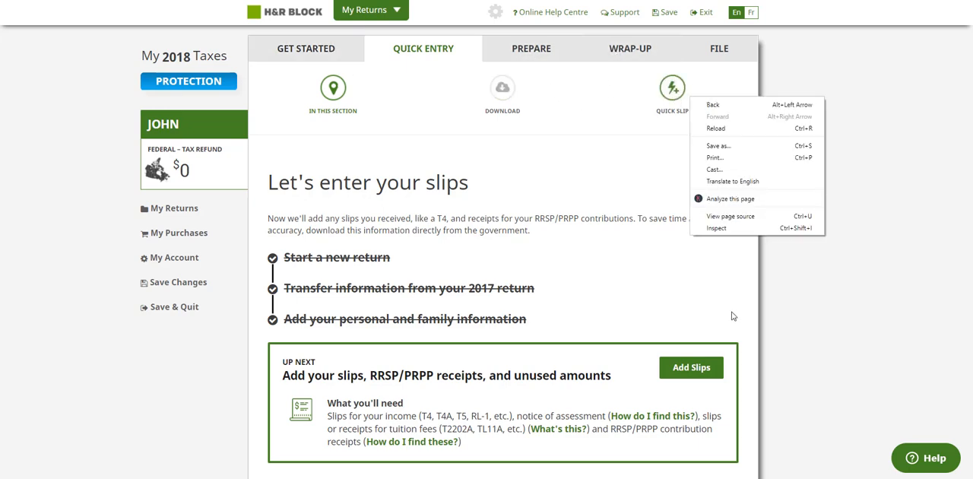
left_click(734, 314)
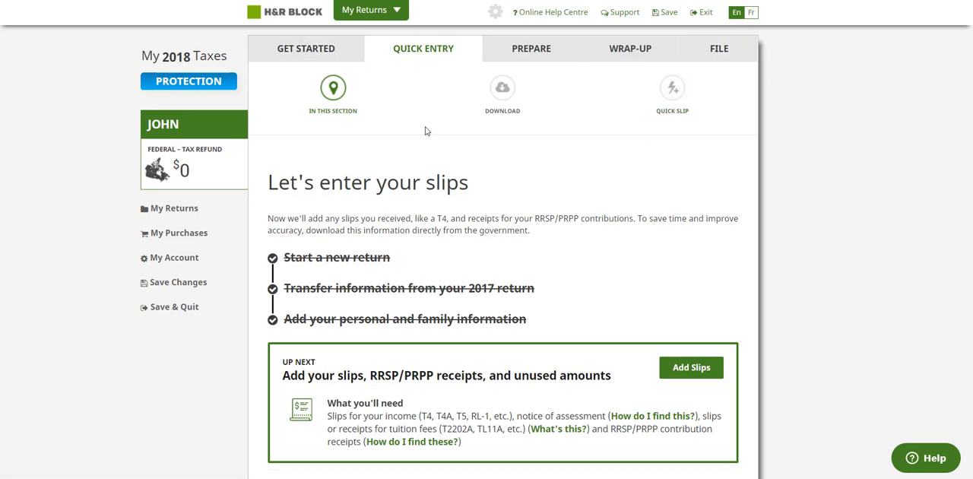
scroll(421, 174, "down", 4)
scroll(428, 173, "up", 2)
scroll(428, 173, "up", 2)
scroll(547, 186, "down", 2)
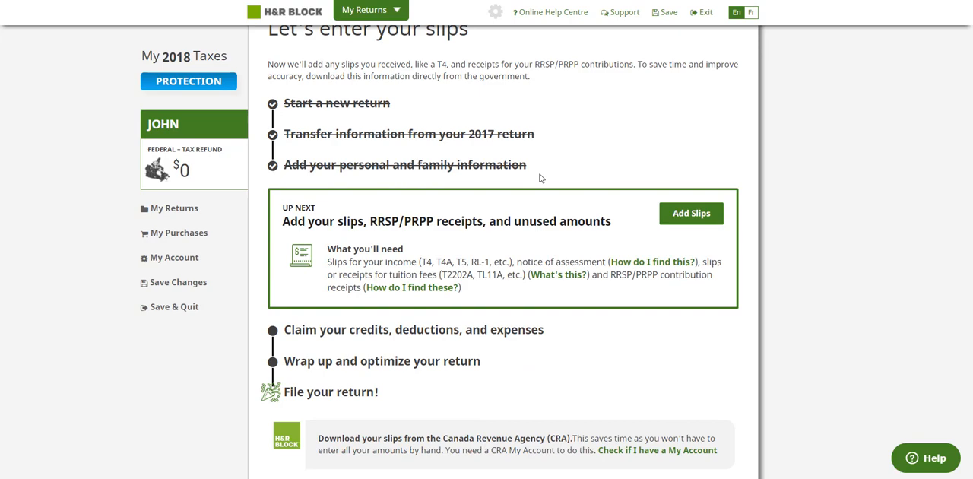
scroll(541, 179, "up", 2)
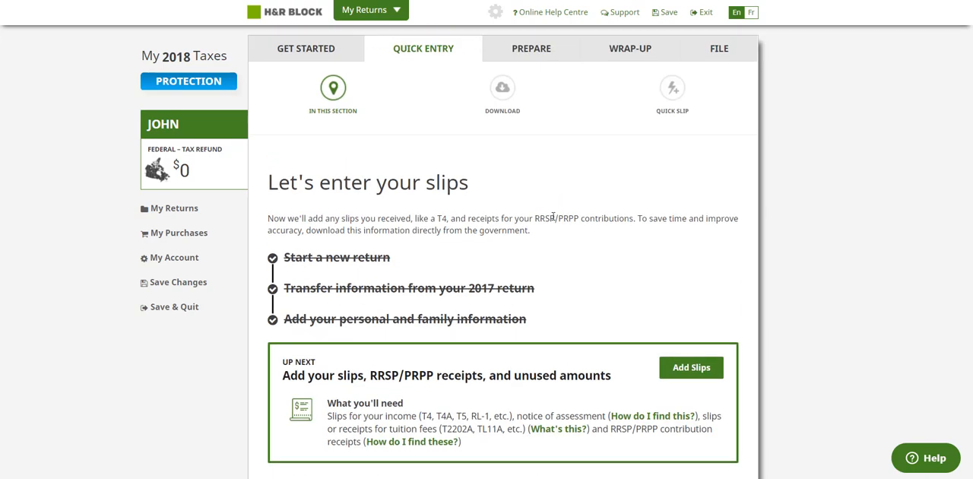
Step: Start adding slips and skip downloading the tax data from the CRA
scroll(554, 217, "down", 1)
left_click(688, 317)
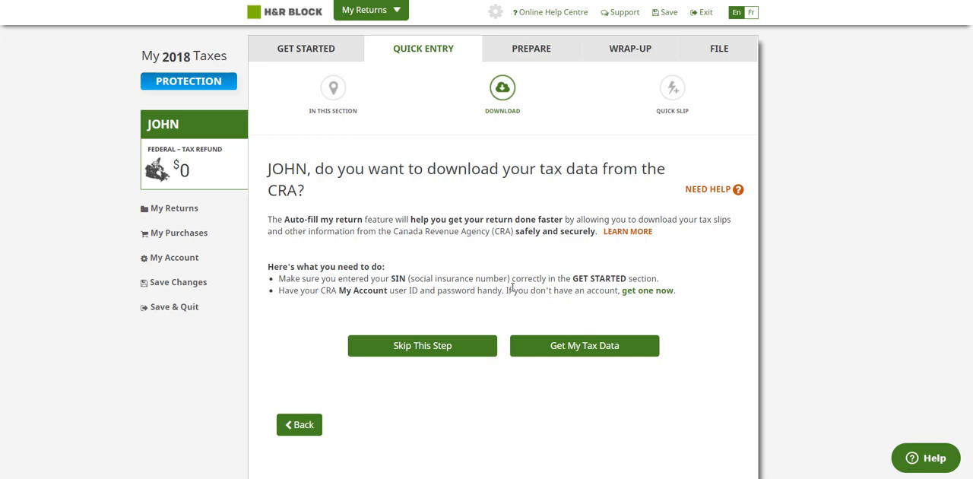
left_click(458, 347)
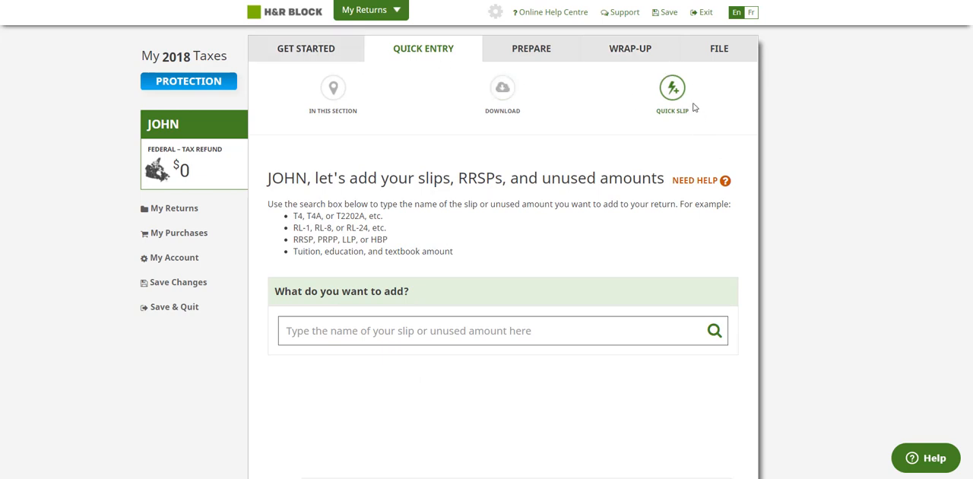
Step: Search the slip list for T4 and open the T4 Statement of remuneration paid form
left_click(468, 335)
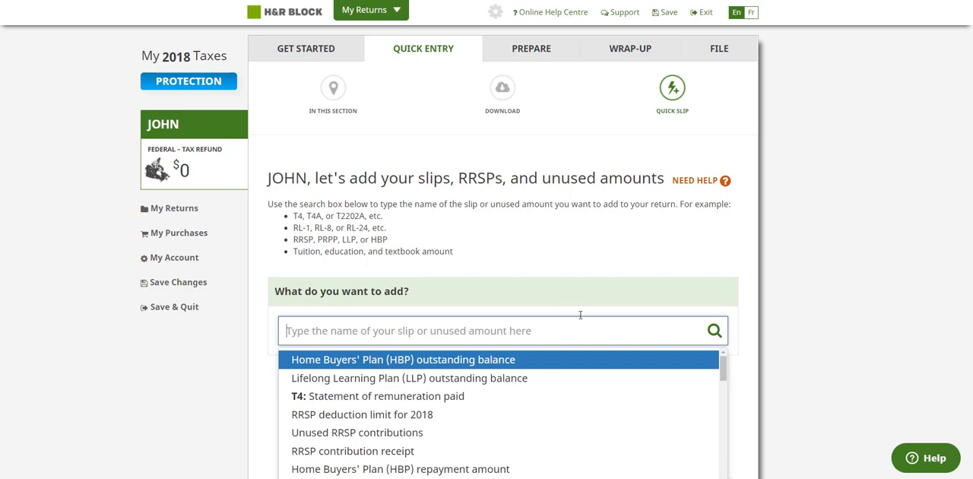
type("T")
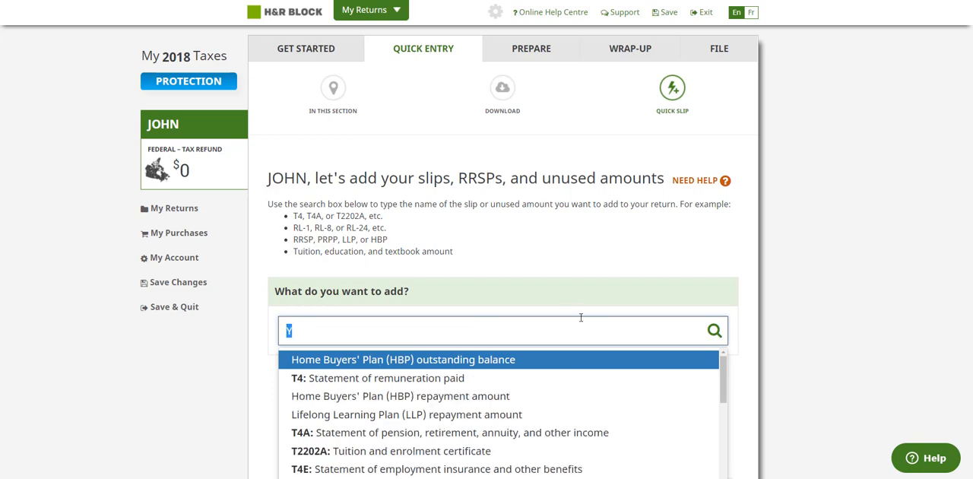
type("4")
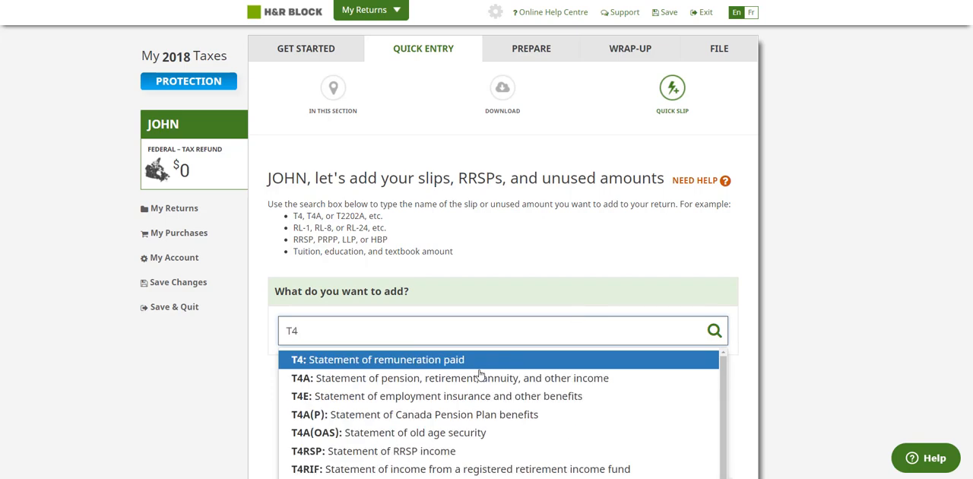
left_click(415, 366)
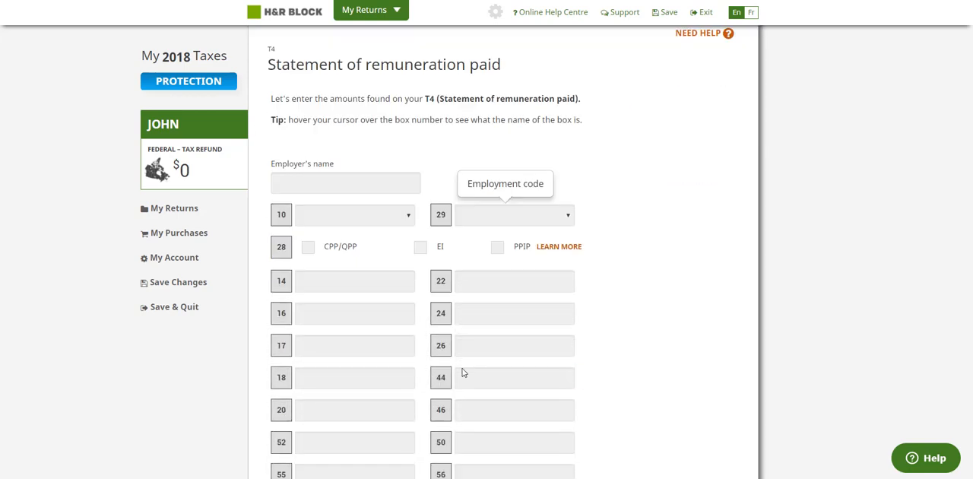
Step: On the T4 slip, set box 10 to AB, box 14 to 50,000.00 and box 22 to 5,000.00
scroll(414, 347, "down", 1)
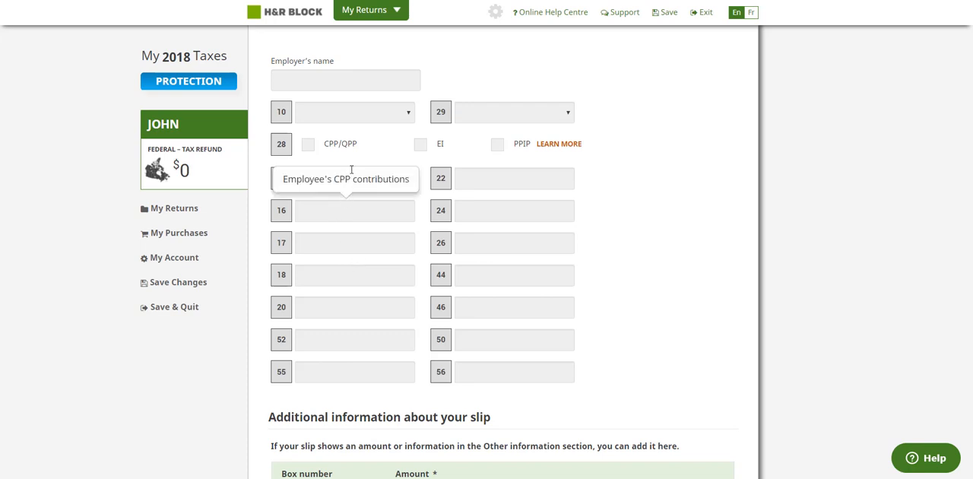
left_click(368, 116)
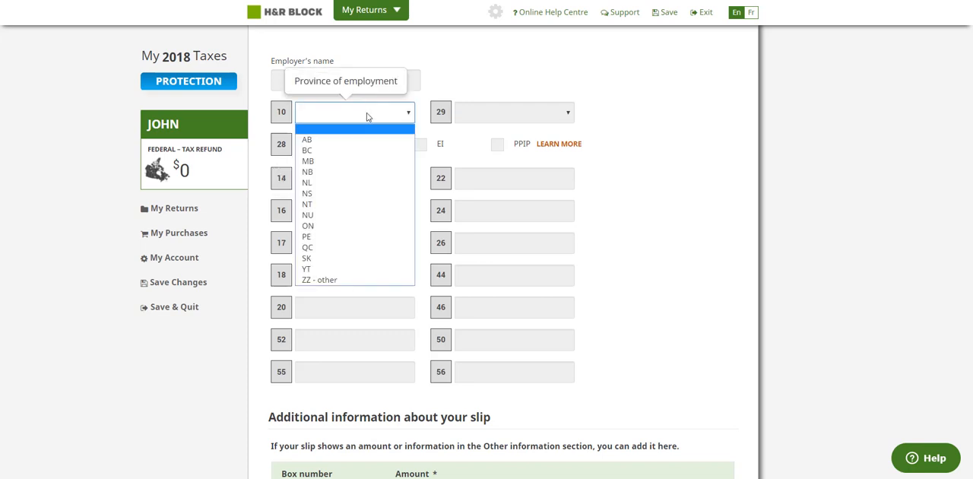
left_click(337, 140)
left_click(347, 184)
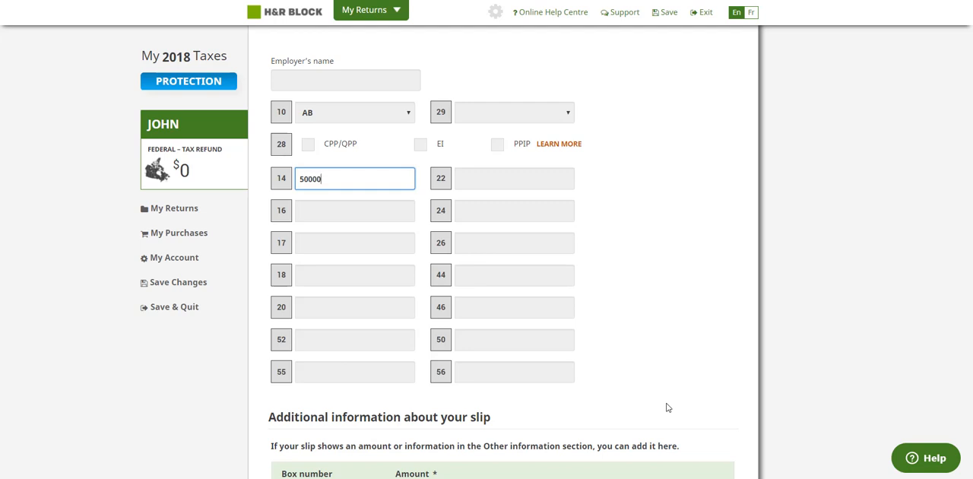
key("Tab")
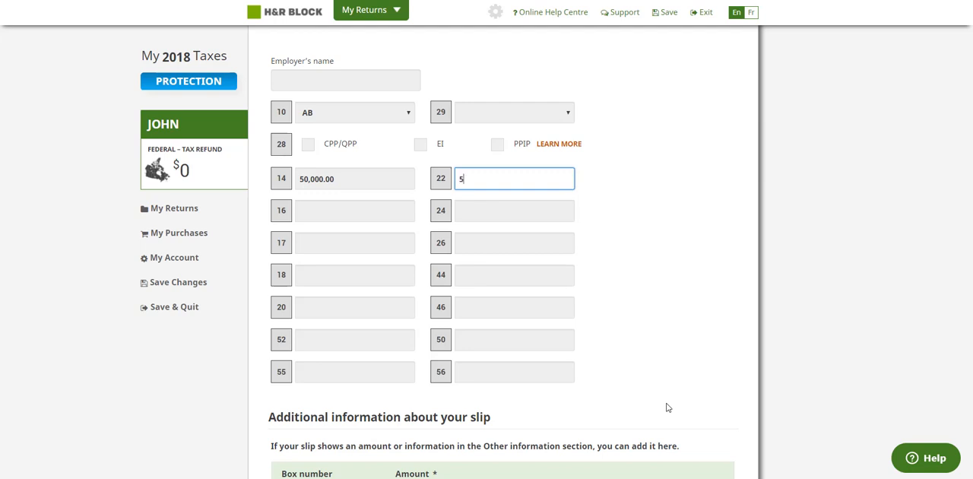
key("Tab")
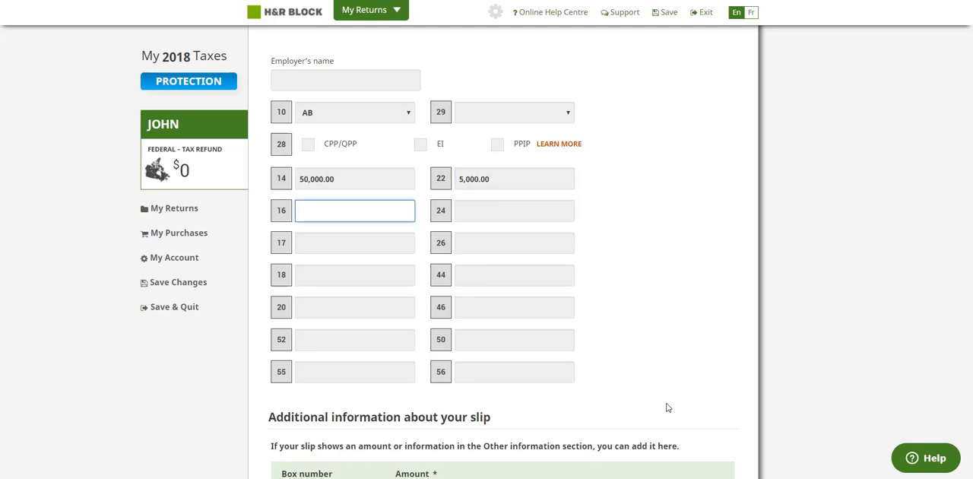
Step: On the T4 slip, set box 16 to 160.00, box 24 to 50,000.00 and box 17 to 170.00
type("160")
key("Tab")
type("500")
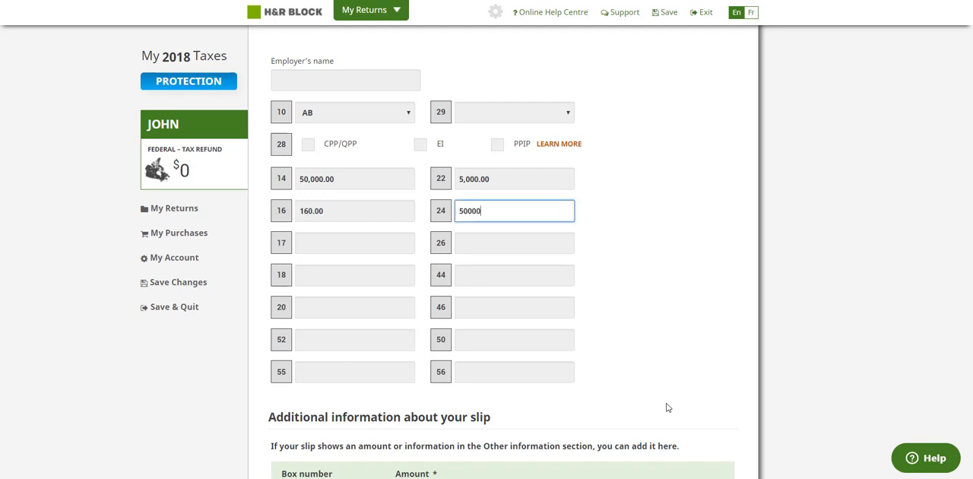
key("Tab")
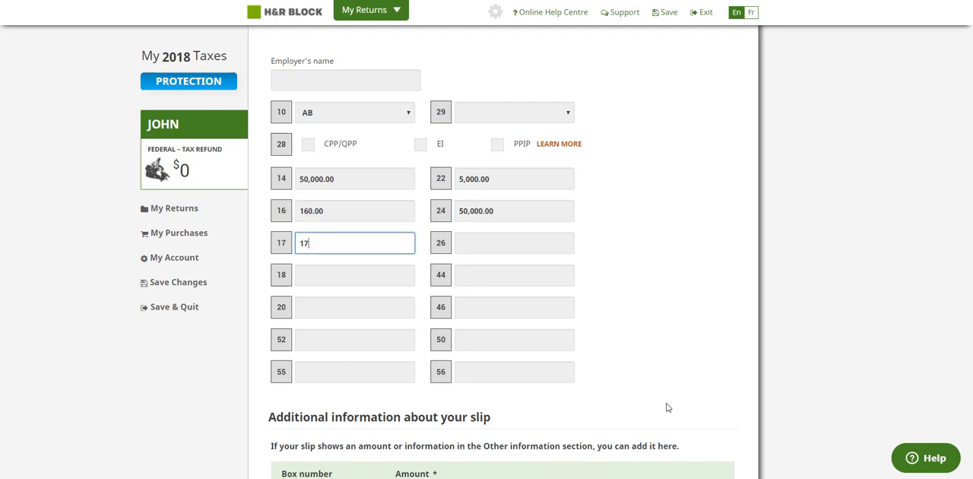
key("Tab")
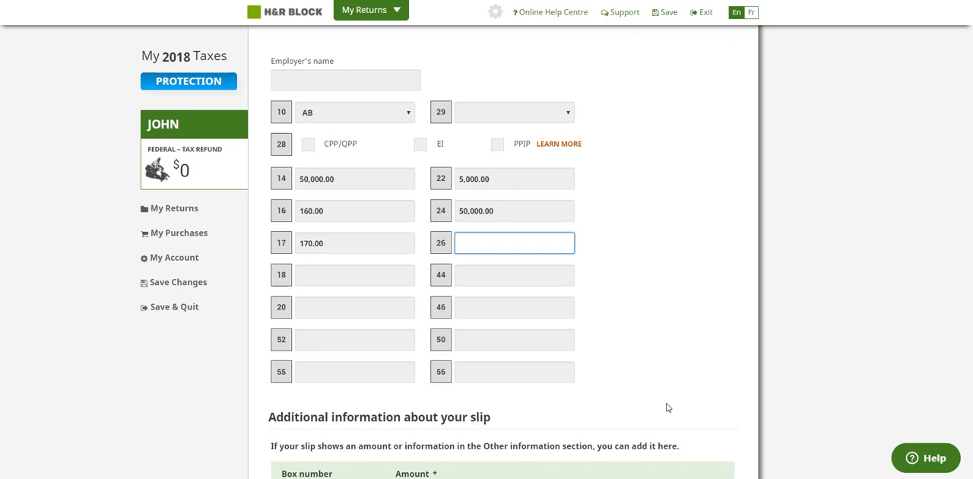
Step: Set T4 boxes 26 and 56 to 50,000.00, box 18 to 180.00, box 44 to 44.00 and box 55 to 55.00, and submit the slip
type("50000")
scroll(666, 407, "down", 4)
left_click(700, 394)
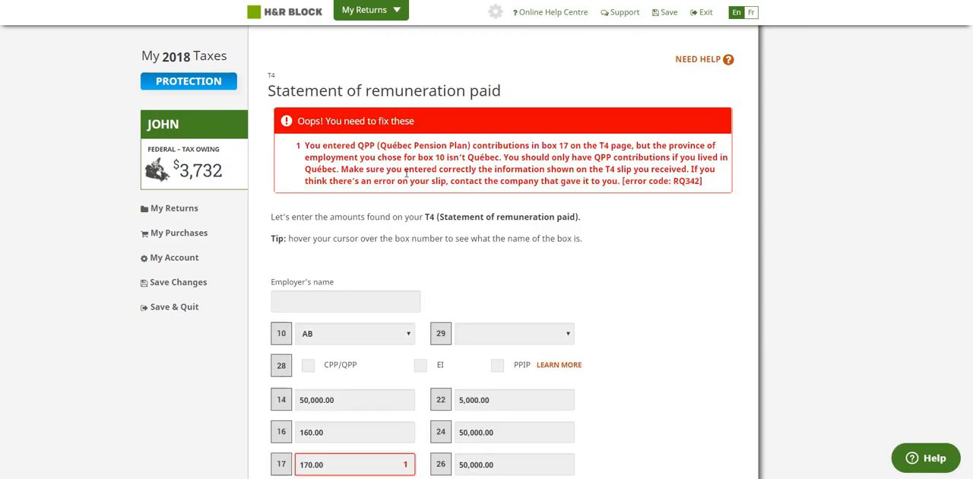
Step: Clear the QPP contributions amount from box 17 of the T4 slip to resolve the flagged error
scroll(376, 303, "down", 2)
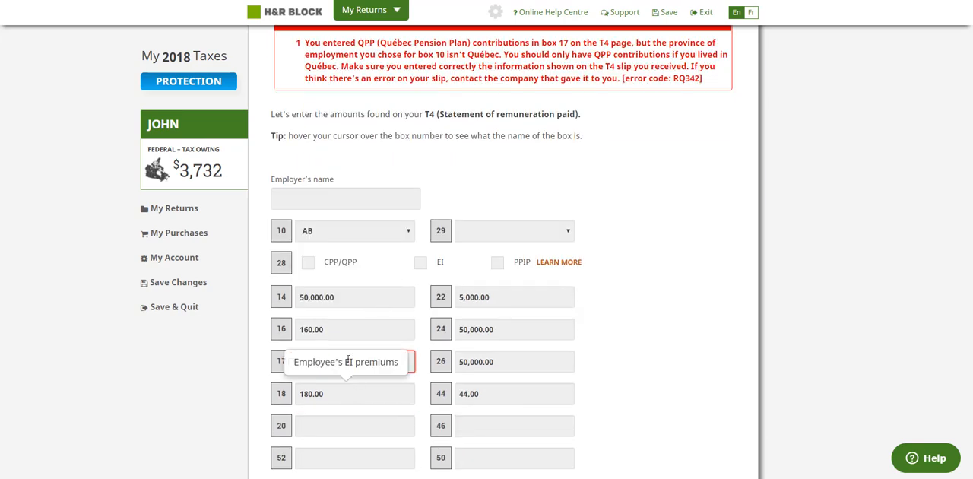
scroll(394, 302, "up", 2)
scroll(352, 395, "down", 3)
scroll(338, 403, "up", 1)
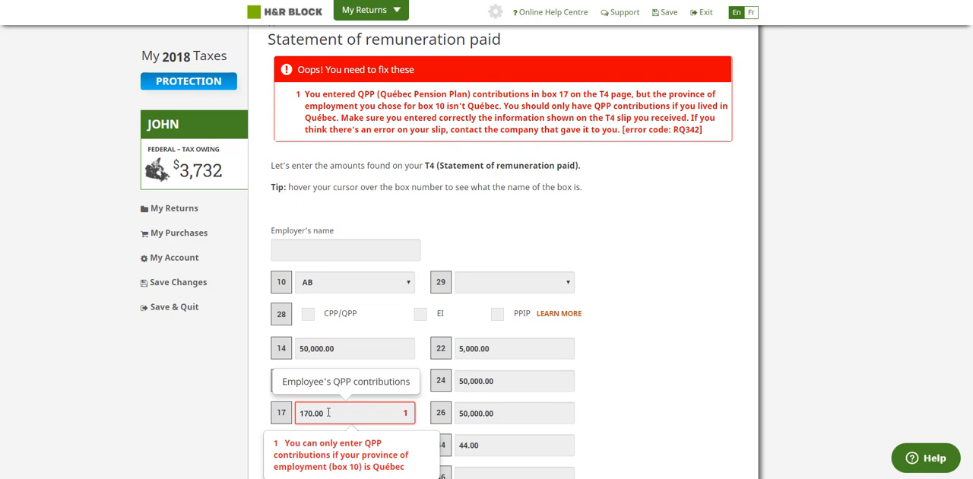
scroll(328, 412, "up", 2)
scroll(330, 398, "down", 1)
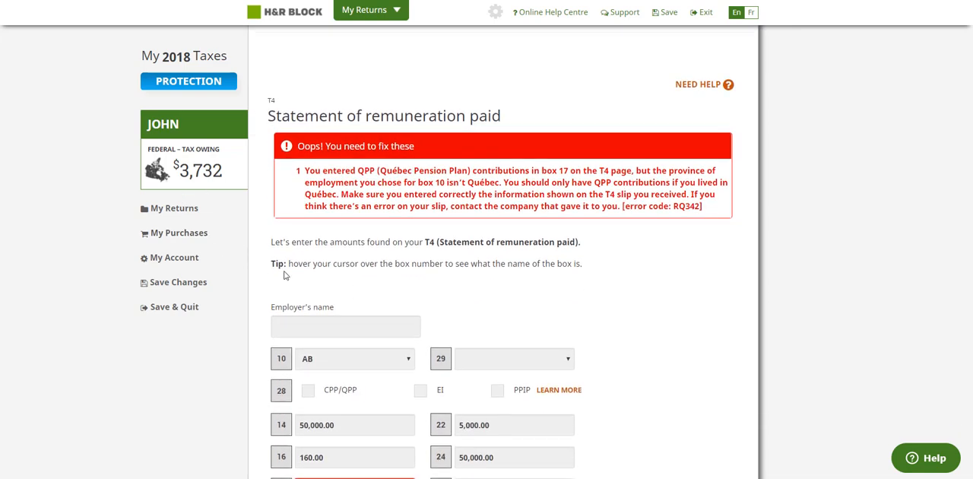
scroll(324, 312, "down", 1)
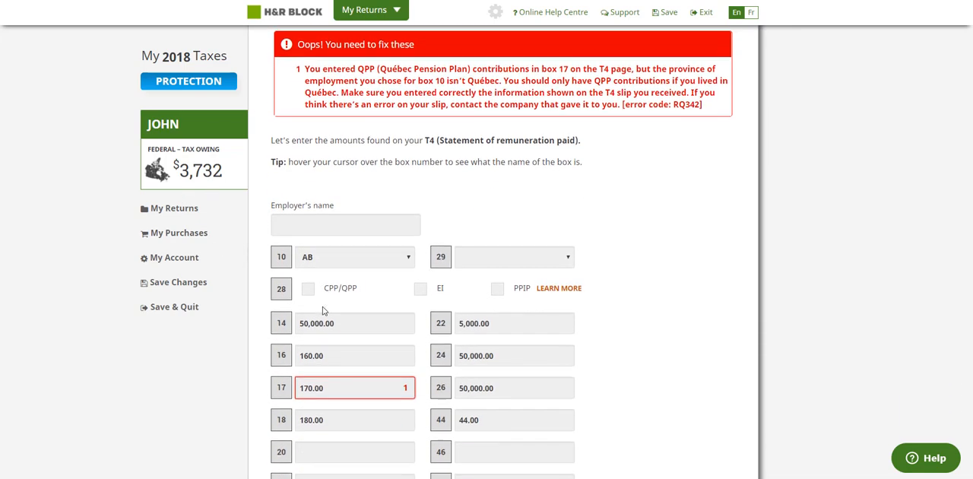
left_click(341, 386)
key("BackSpace")
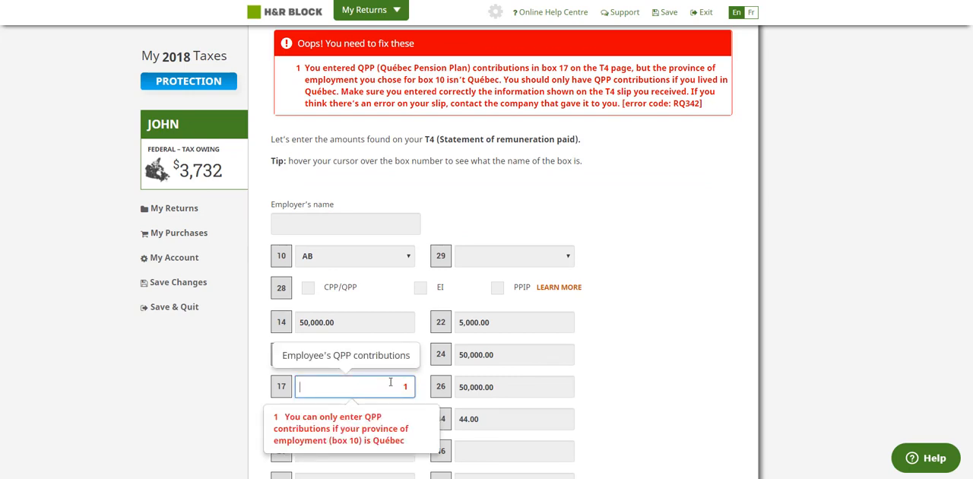
left_click(646, 357)
Step: Examine the T4 slip's remaining boxes and the box numbers offered for additional information
scroll(608, 351, "down", 3)
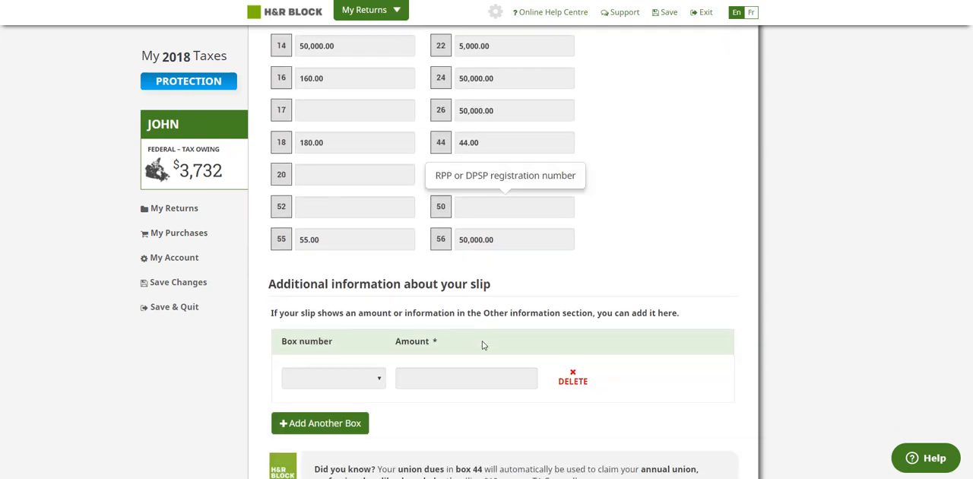
scroll(335, 198, "up", 2)
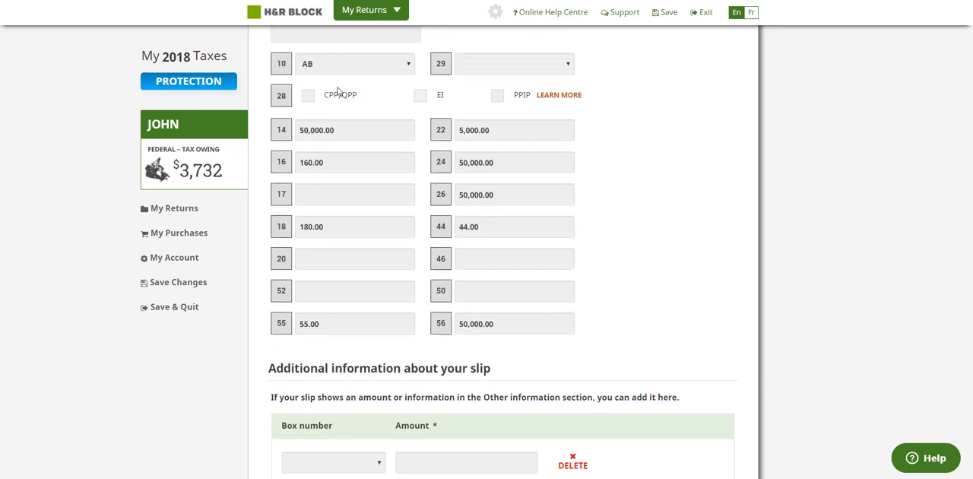
scroll(395, 263, "down", 3)
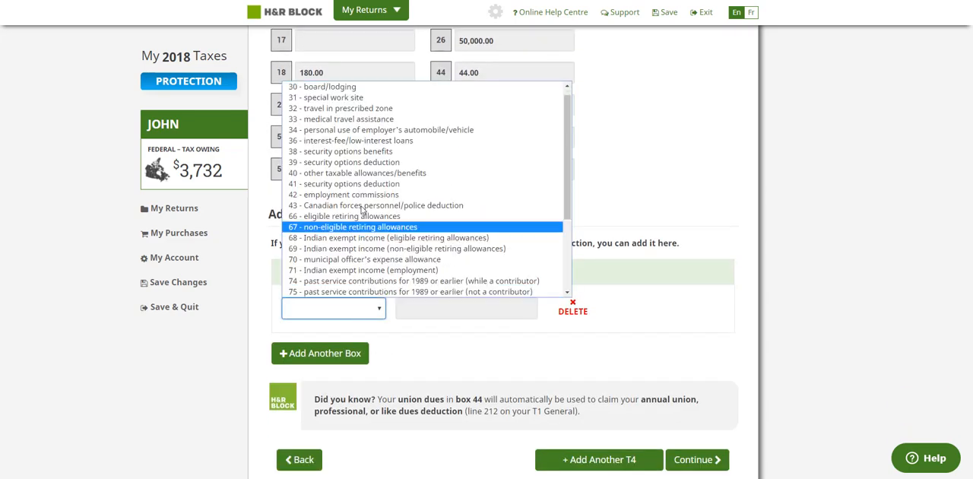
scroll(365, 220, "down", 3)
left_click(594, 216)
scroll(485, 214, "up", 2)
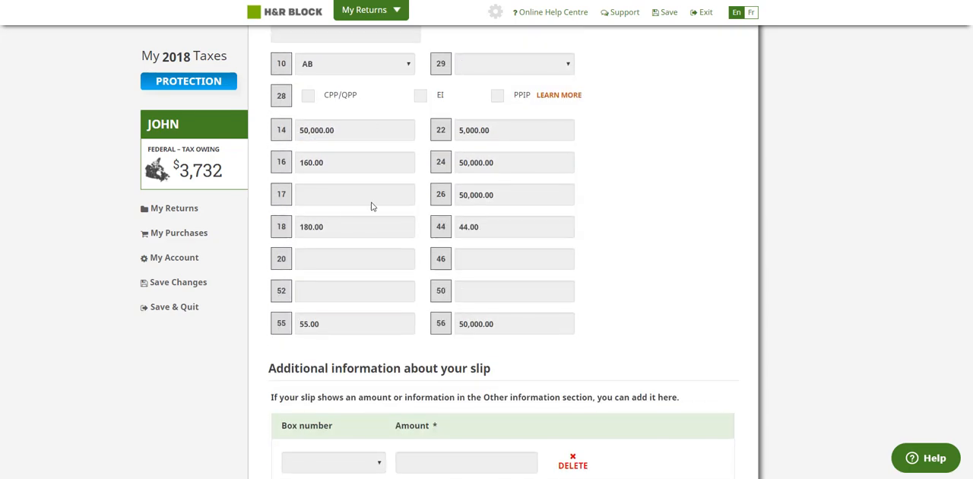
scroll(467, 256, "up", 1)
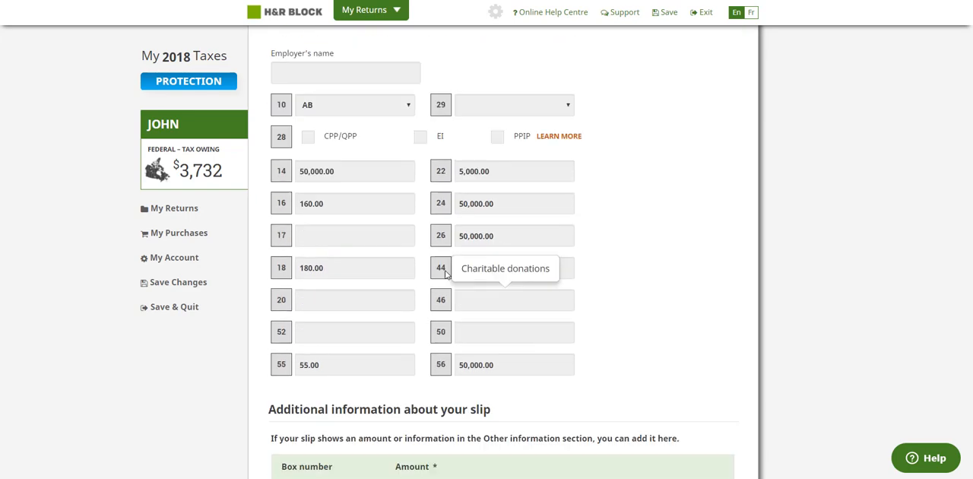
scroll(371, 283, "down", 3)
left_click(370, 260)
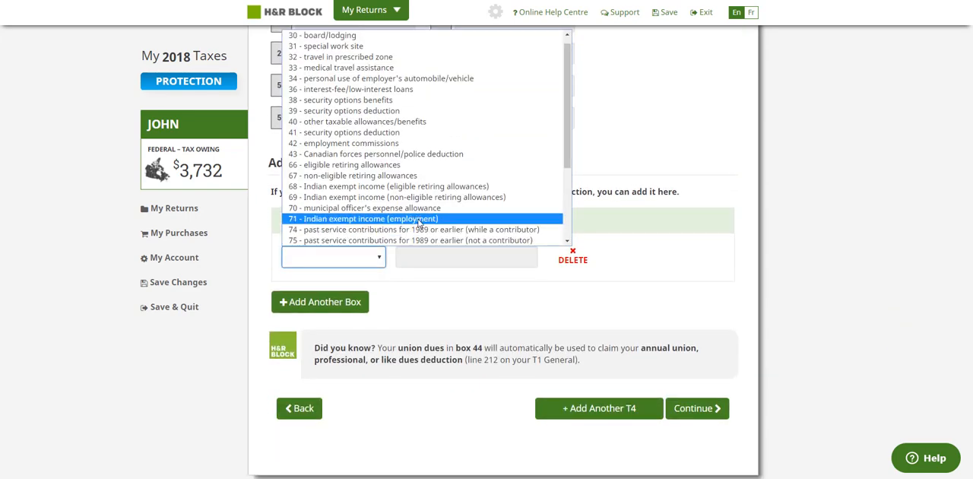
left_click(620, 149)
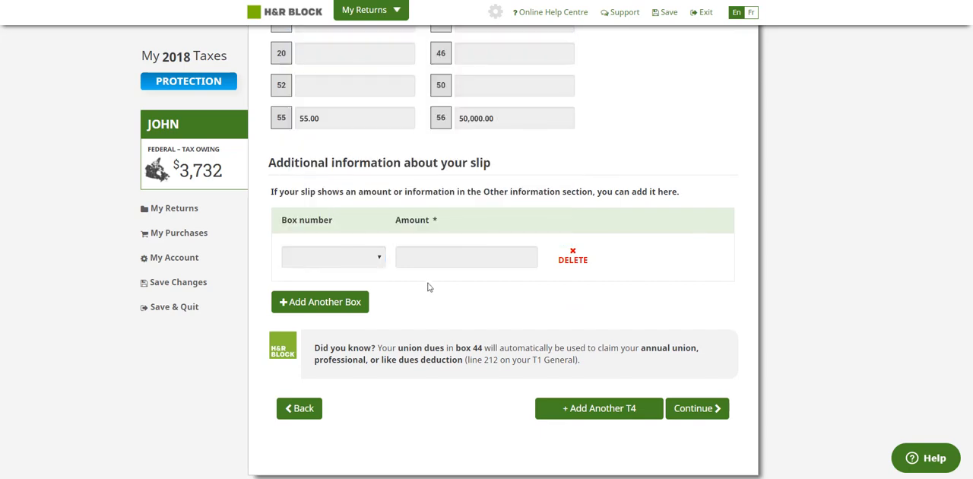
Step: Add another additional-information row to the T4 slip, delete it again, and continue to the slips overview
left_click(342, 307)
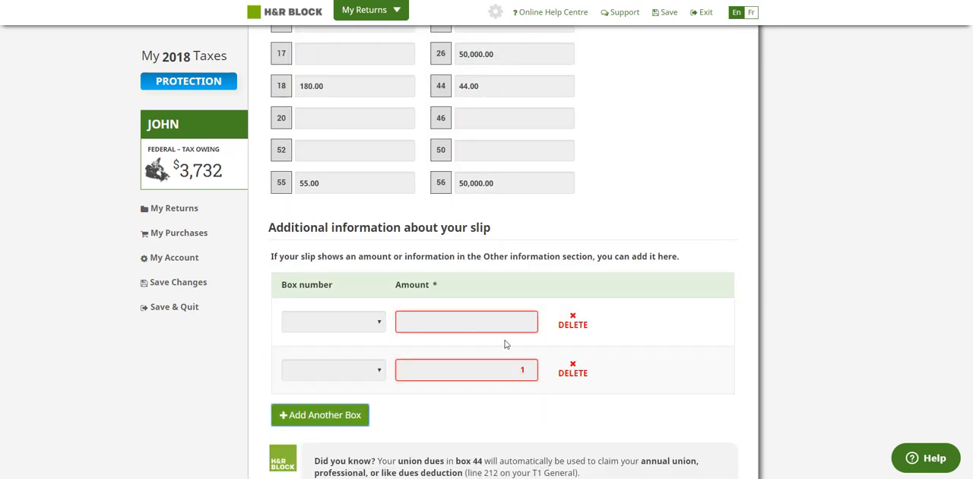
left_click(562, 372)
scroll(684, 364, "down", 2)
left_click(703, 351)
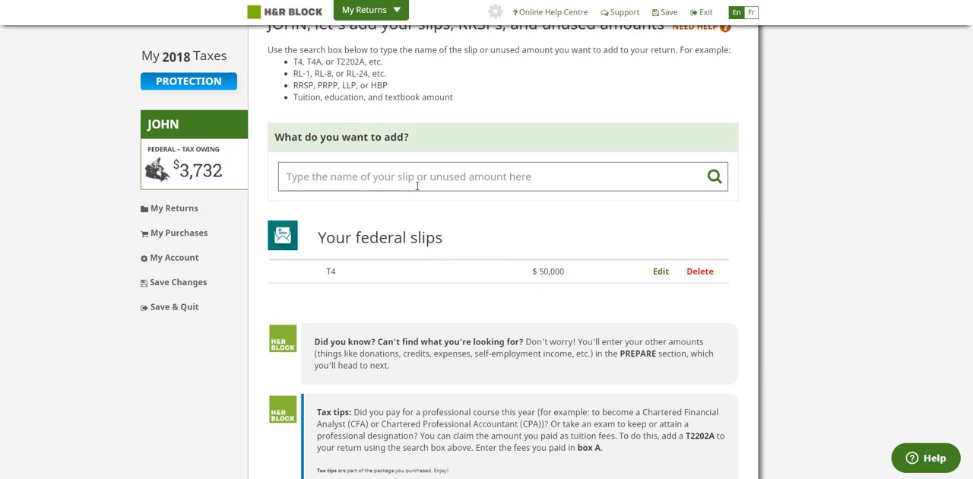
left_click(416, 181)
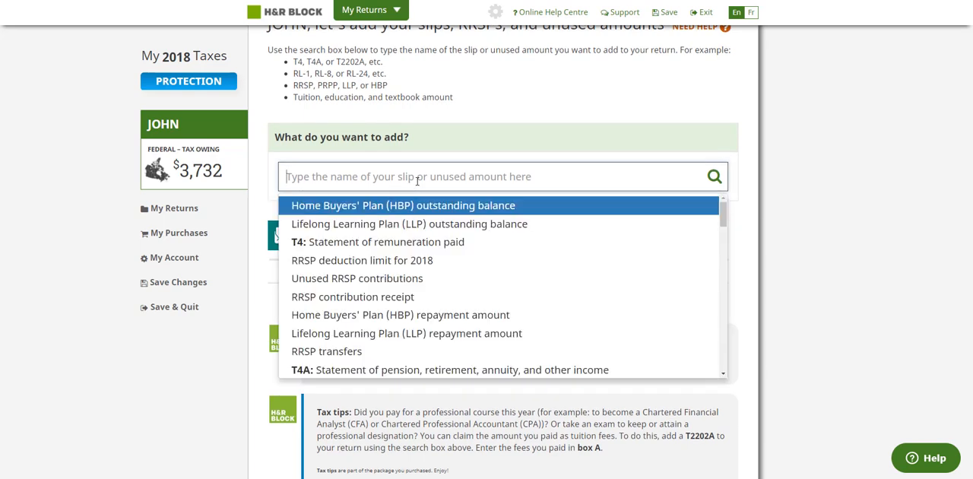
type("T4")
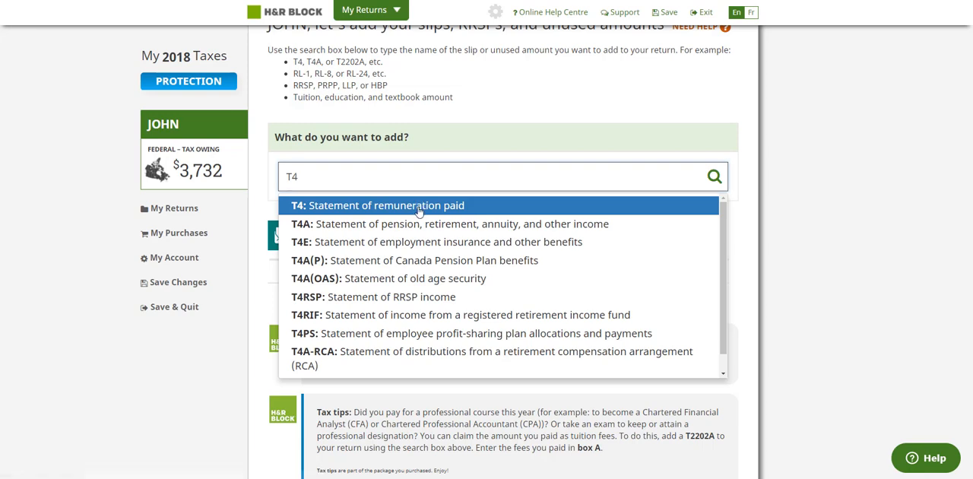
left_click(418, 208)
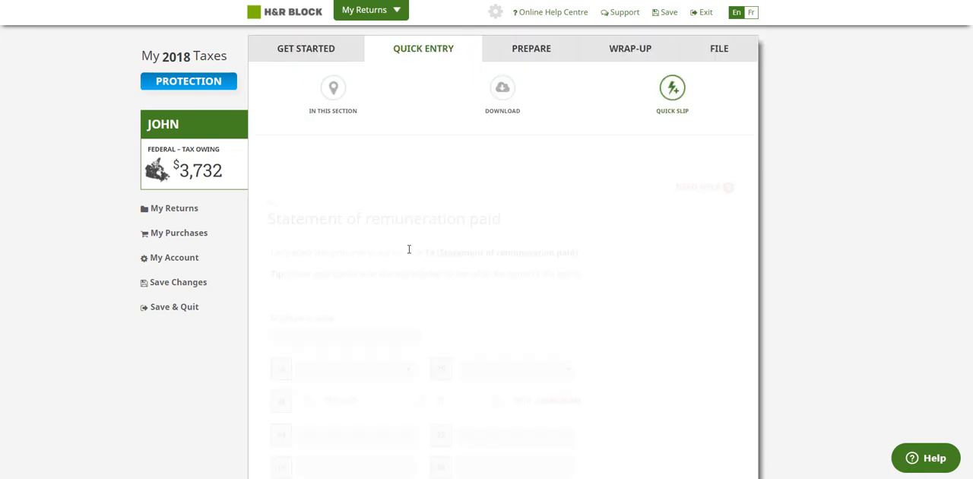
scroll(451, 293, "down", 5)
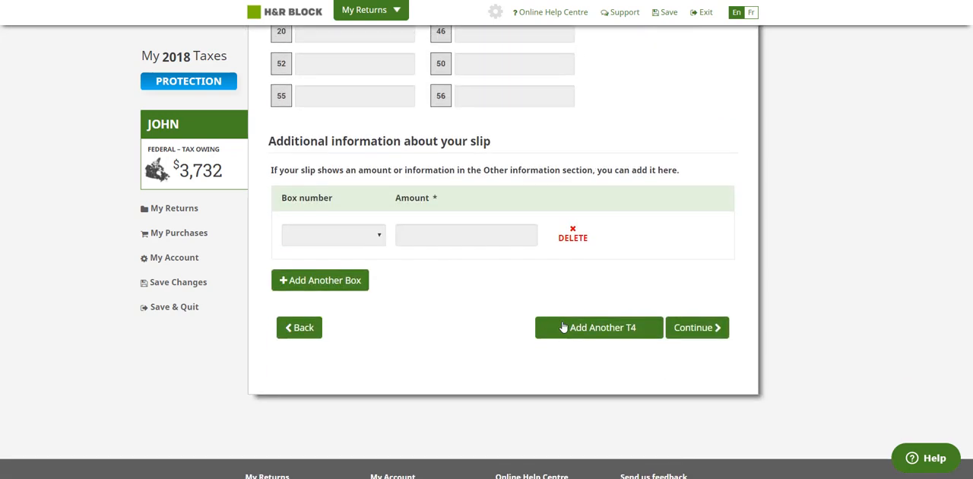
left_click(695, 329)
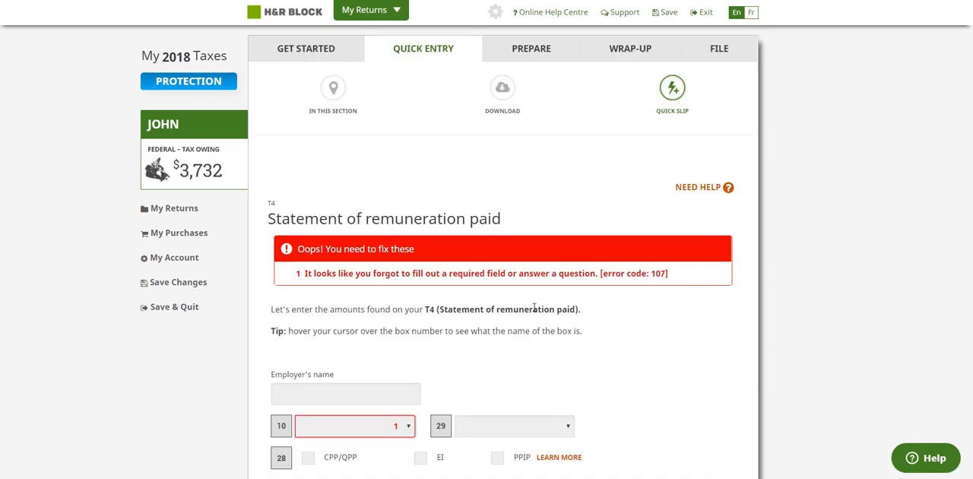
left_click(679, 93)
Step: Continue past the slips overview and the progress checklist to the selection of credit, deduction and expense topics
scroll(612, 228, "down", 3)
scroll(559, 228, "down", 2)
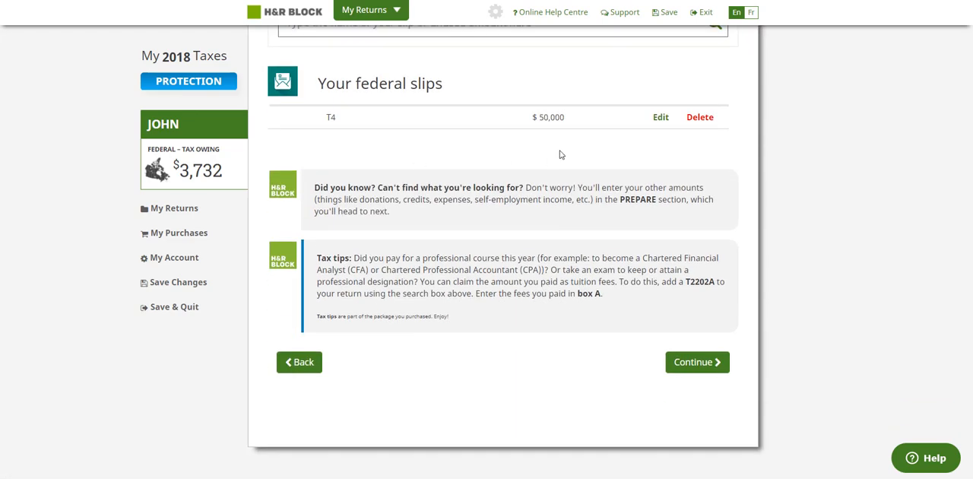
scroll(524, 176, "up", 3)
scroll(603, 326, "down", 1)
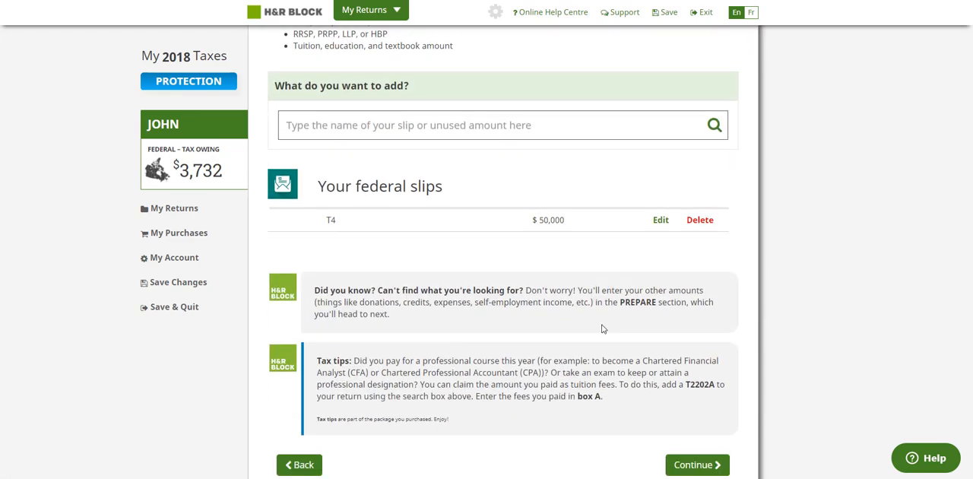
scroll(454, 264, "up", 3)
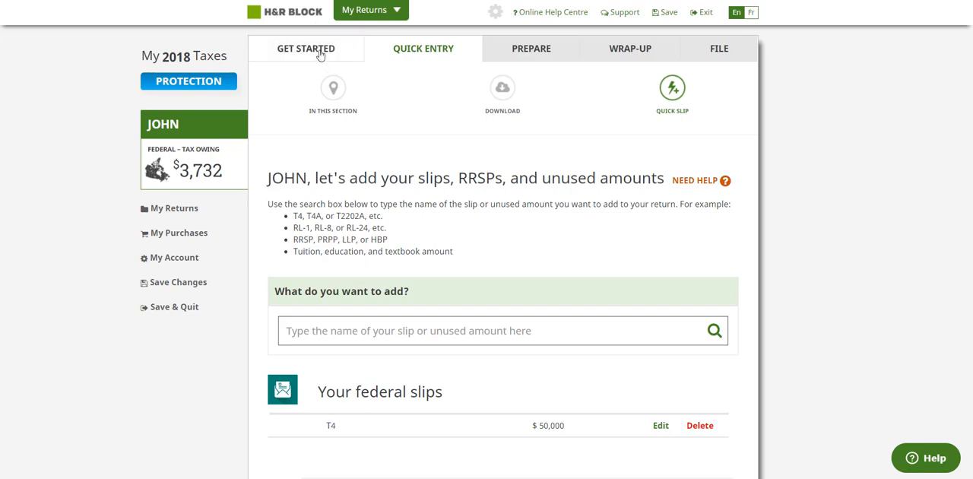
scroll(413, 228, "down", 2)
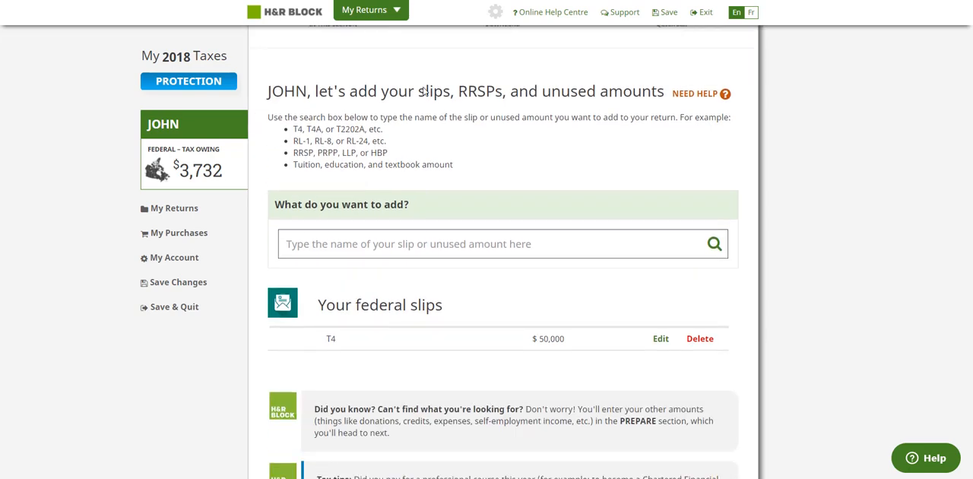
scroll(362, 332, "down", 3)
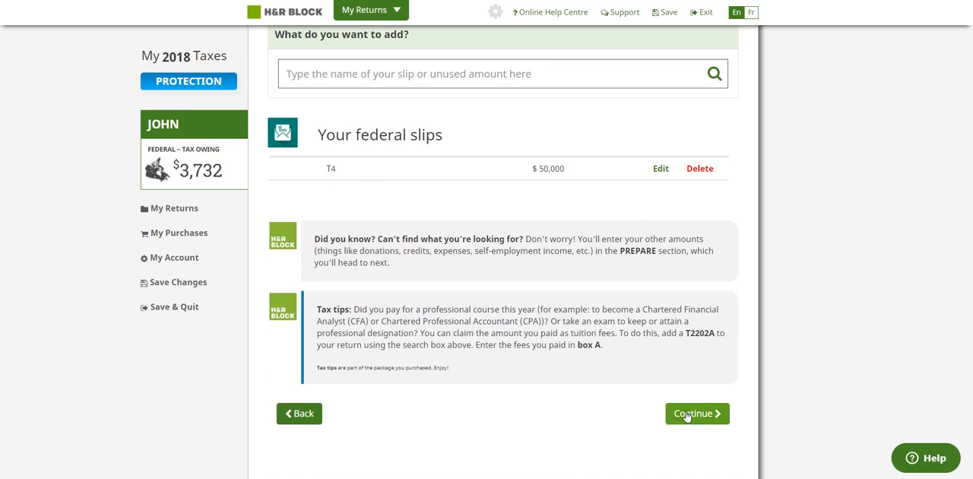
left_click(690, 412)
scroll(683, 416, "down", 3)
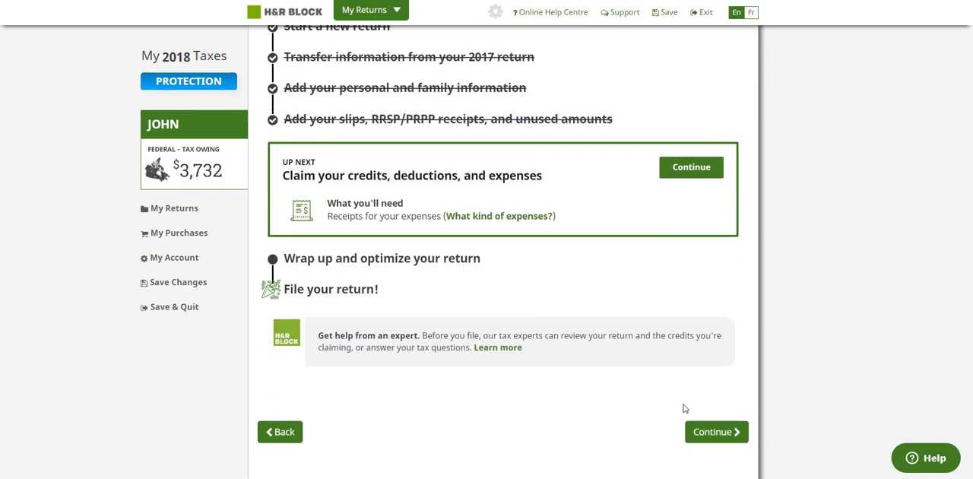
left_click(712, 436)
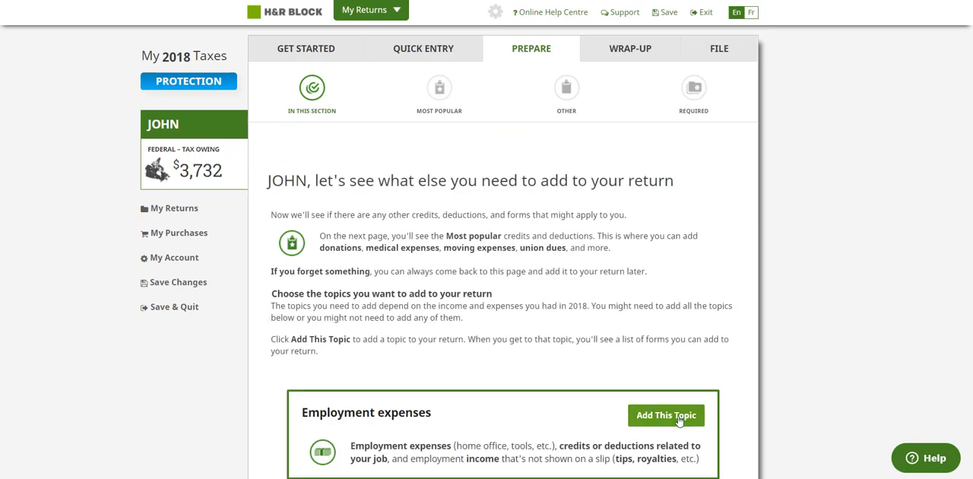
Step: Review the topics that can be added to the return, from employment expenses to unused tuition amounts and student loans
scroll(681, 420, "down", 6)
scroll(690, 415, "up", 6)
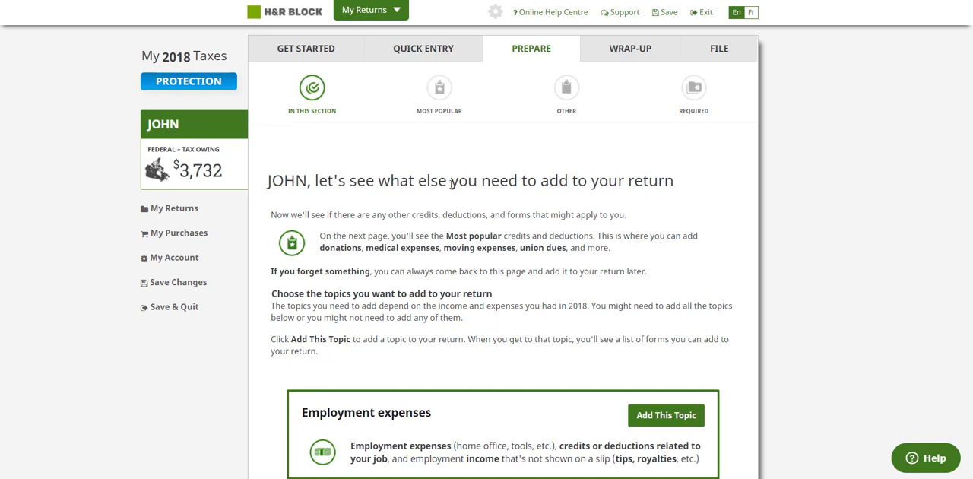
scroll(441, 227, "down", 2)
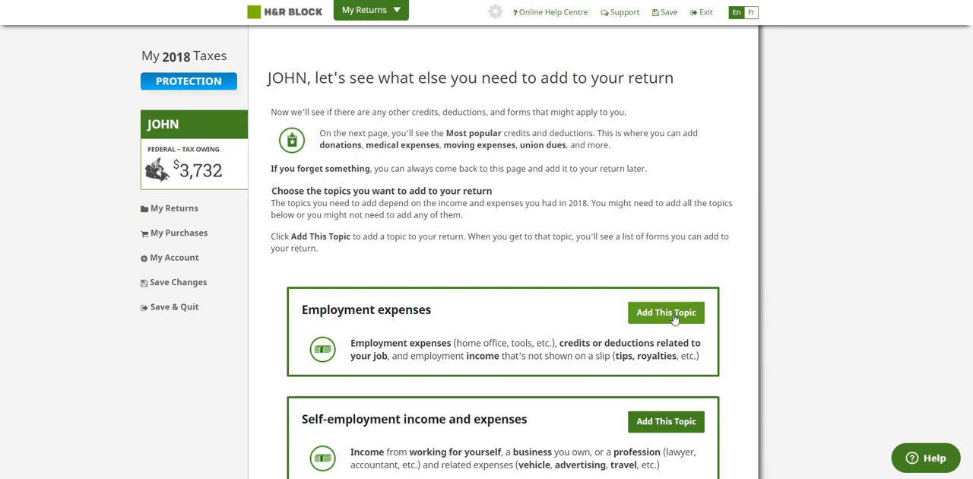
scroll(659, 304, "down", 2)
scroll(409, 352, "down", 2)
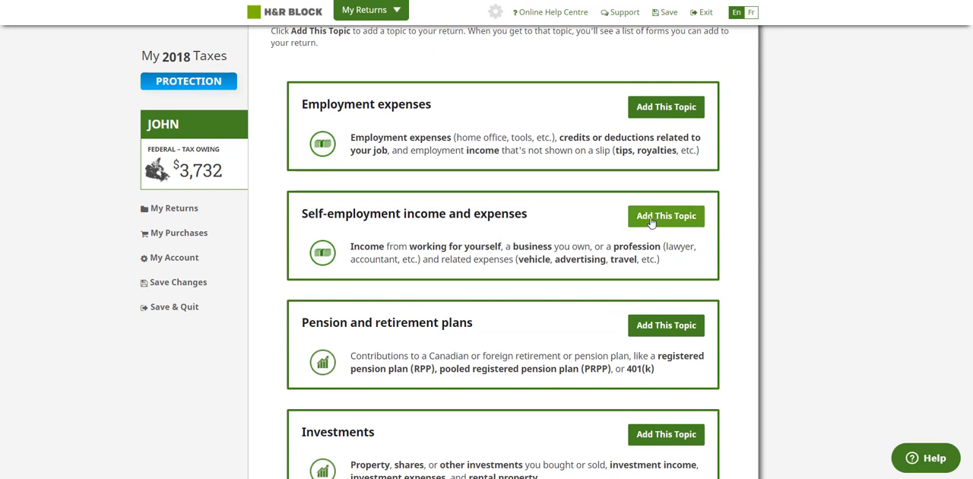
scroll(432, 308, "down", 2)
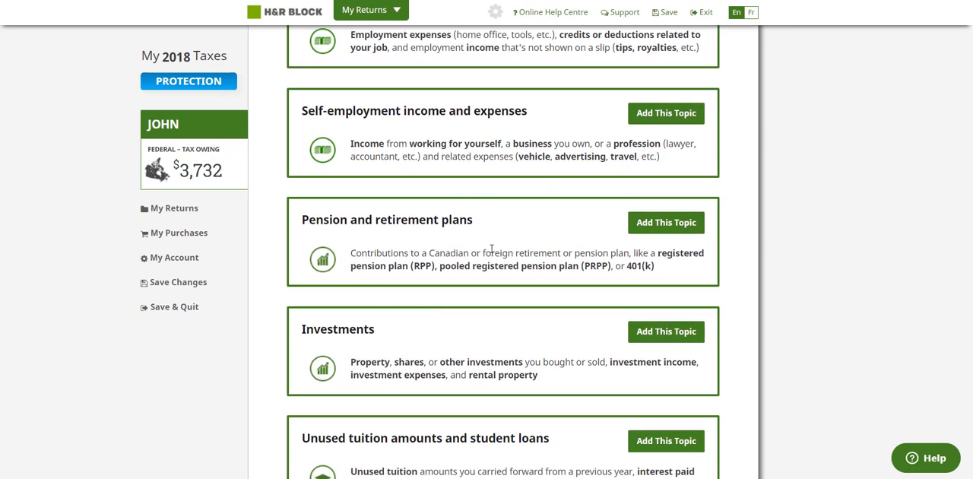
scroll(456, 315, "down", 3)
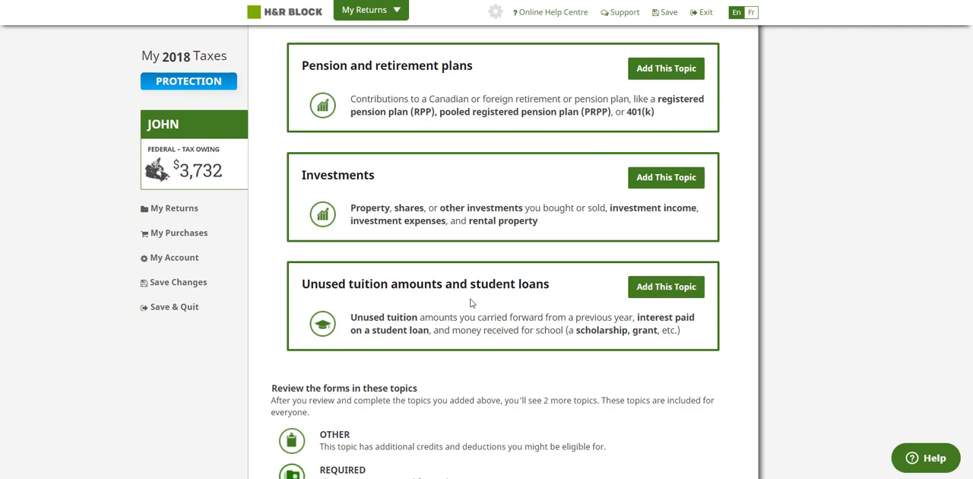
Step: Continue from the topic selection, adding no topics, to the most popular credits and deductions
scroll(415, 324, "down", 3)
scroll(432, 332, "up", 1)
left_click(713, 373)
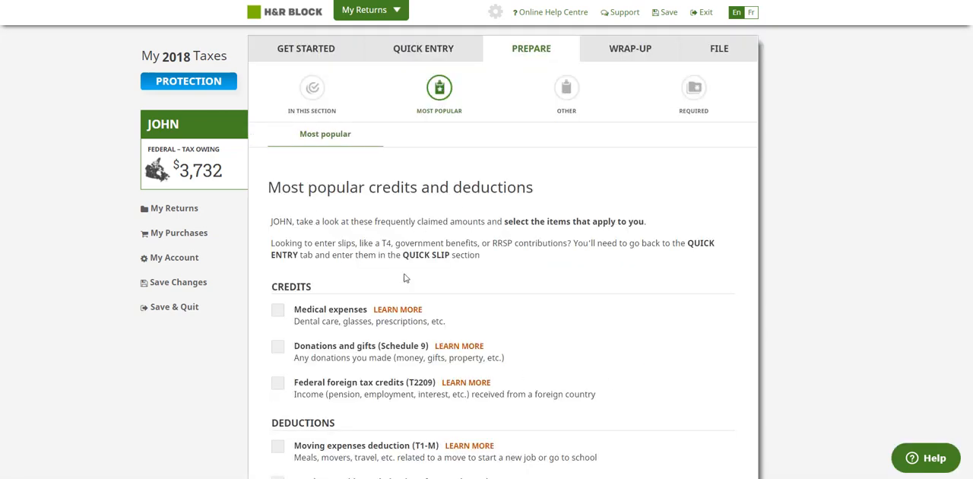
Step: Select Medical expenses among the most popular credits and continue to the medical expense claim
scroll(426, 319, "down", 1)
scroll(426, 319, "down", 2)
scroll(364, 296, "up", 3)
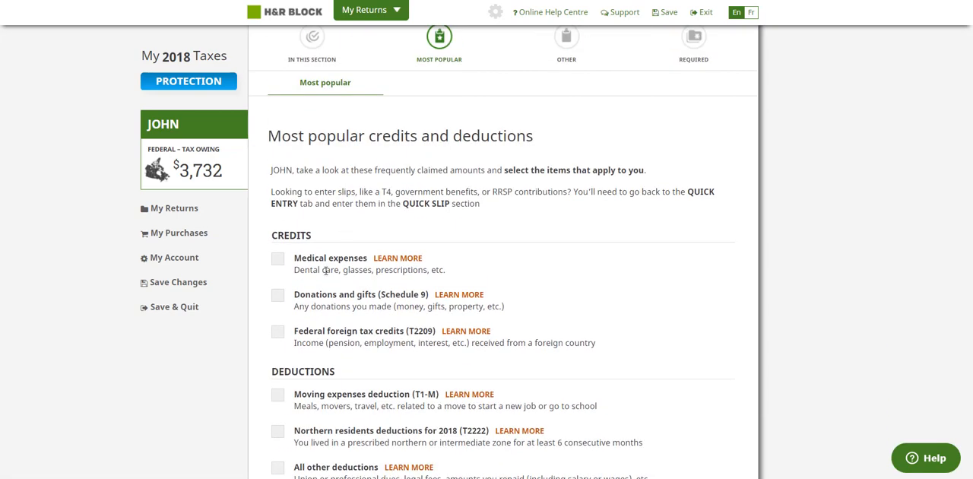
scroll(532, 43, "up", 1)
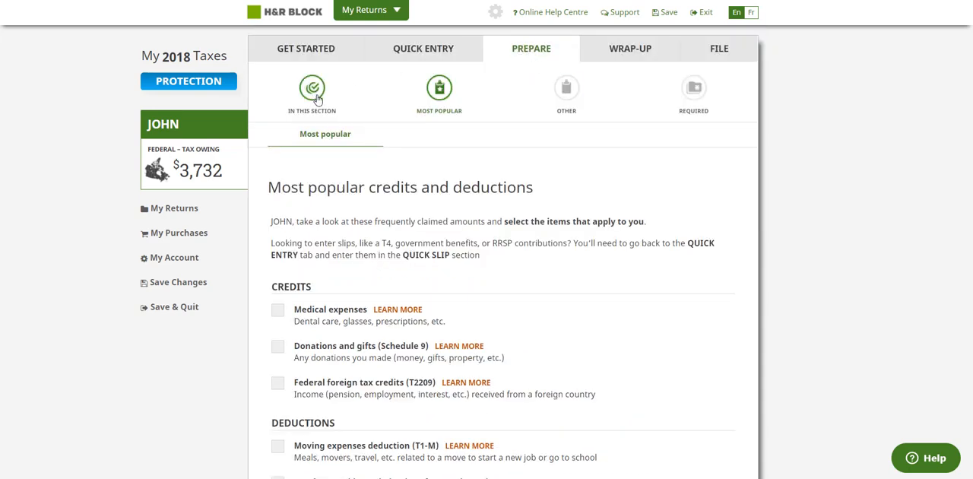
left_click(278, 315)
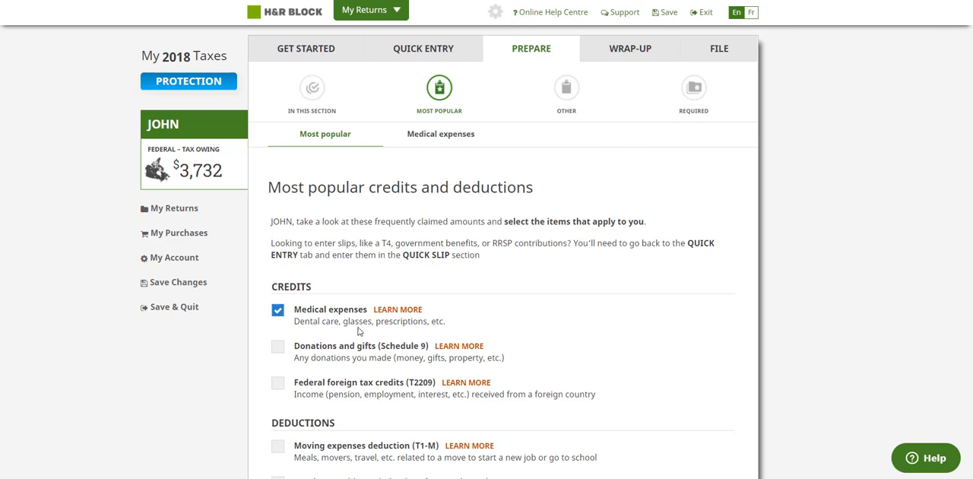
scroll(641, 323, "down", 5)
left_click(687, 410)
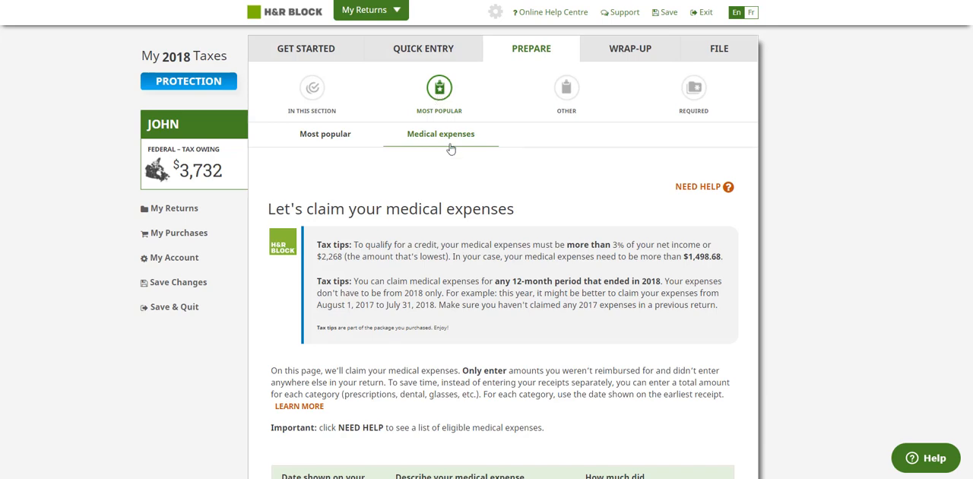
Step: Examine the medical expense claim, including the receipt date, description and amount fields and the attendant care and accessibility questions
scroll(443, 236, "down", 2)
scroll(443, 236, "down", 2)
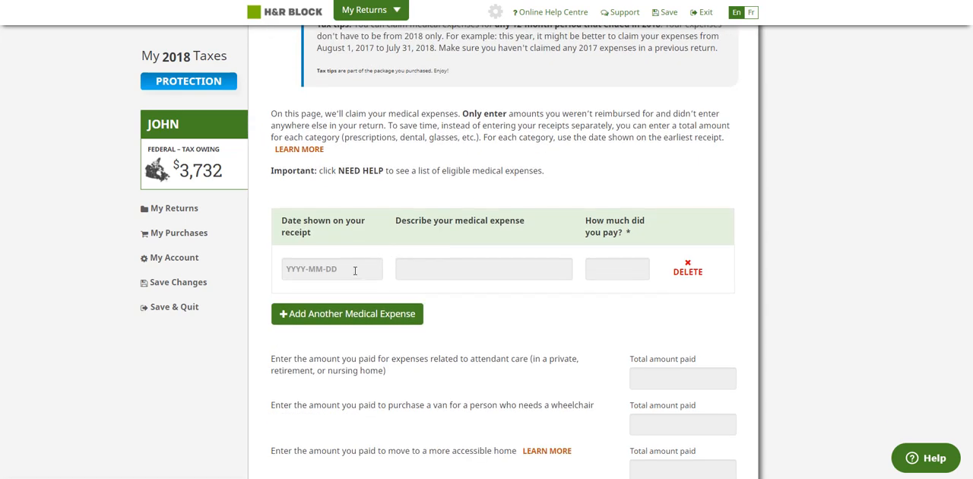
left_click(351, 271)
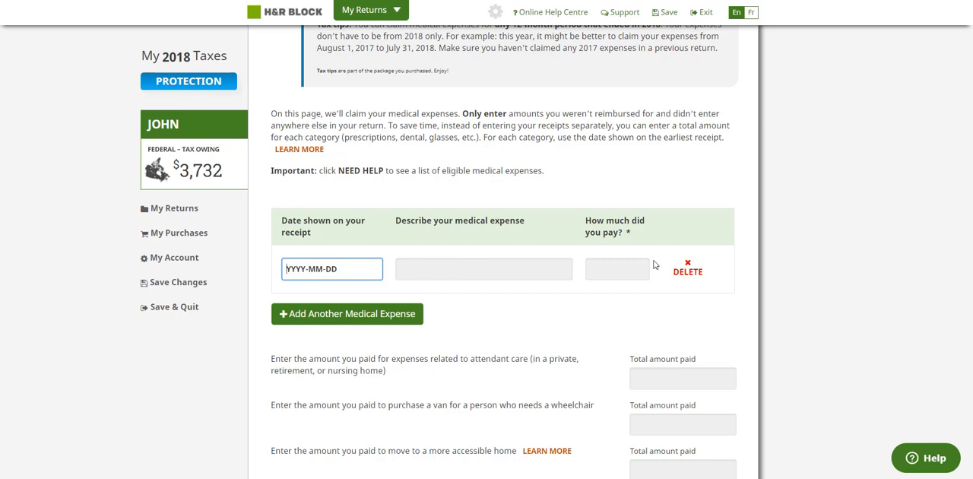
left_click(617, 263)
scroll(462, 265, "down", 2)
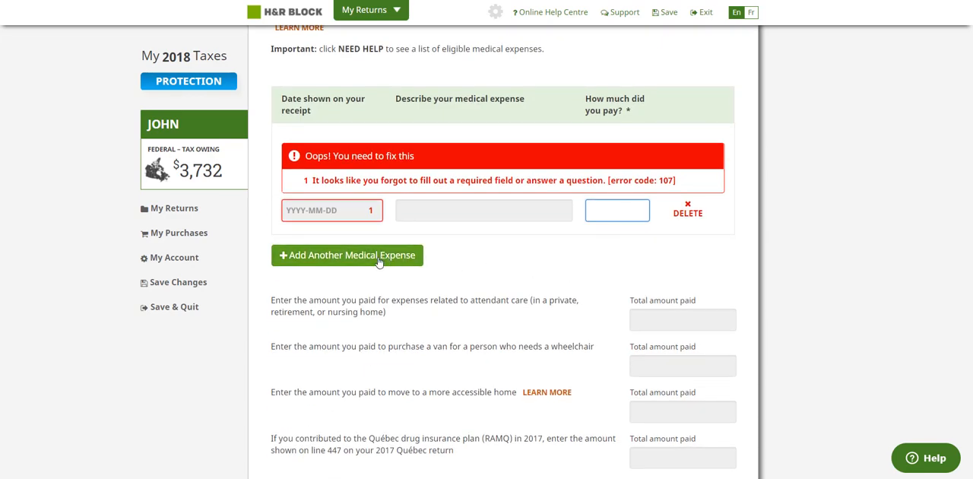
scroll(523, 235, "up", 1)
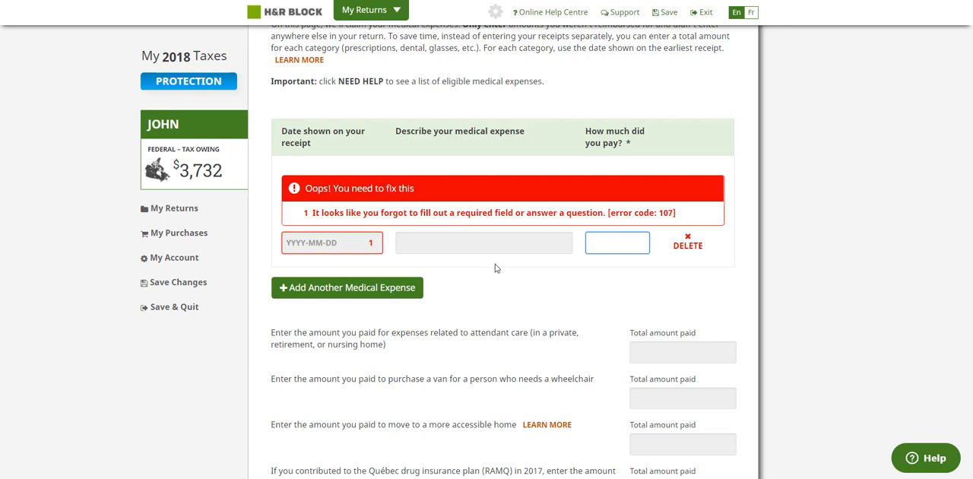
Step: Continue past the other credits and deductions without selecting any, on to the required special situations questions
scroll(508, 267, "up", 5)
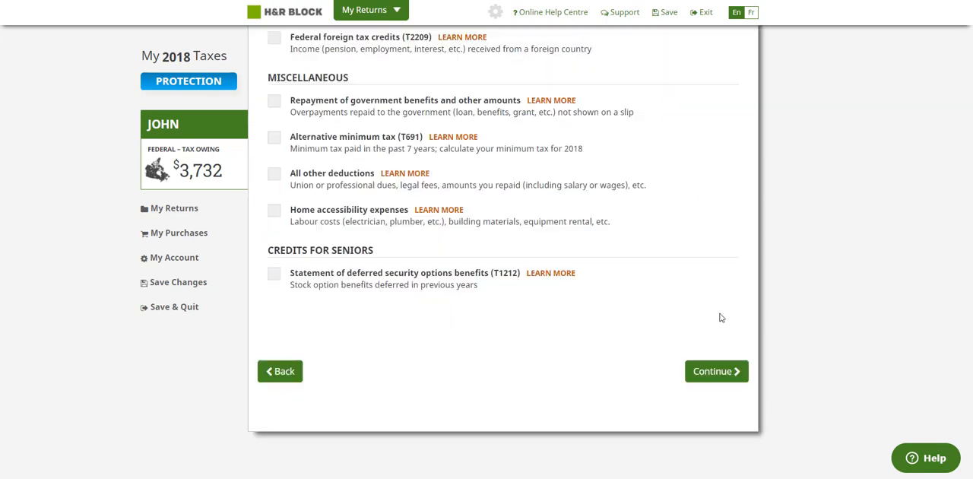
scroll(721, 318, "down", 2)
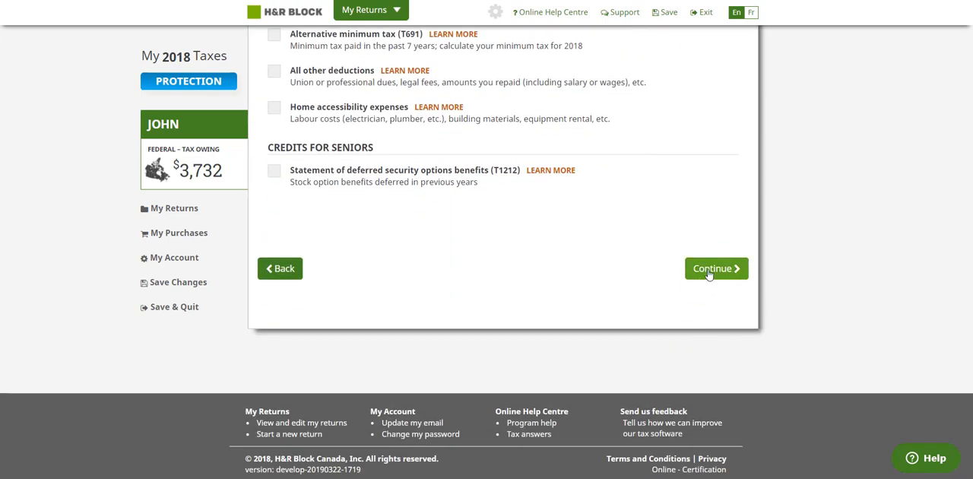
left_click(708, 270)
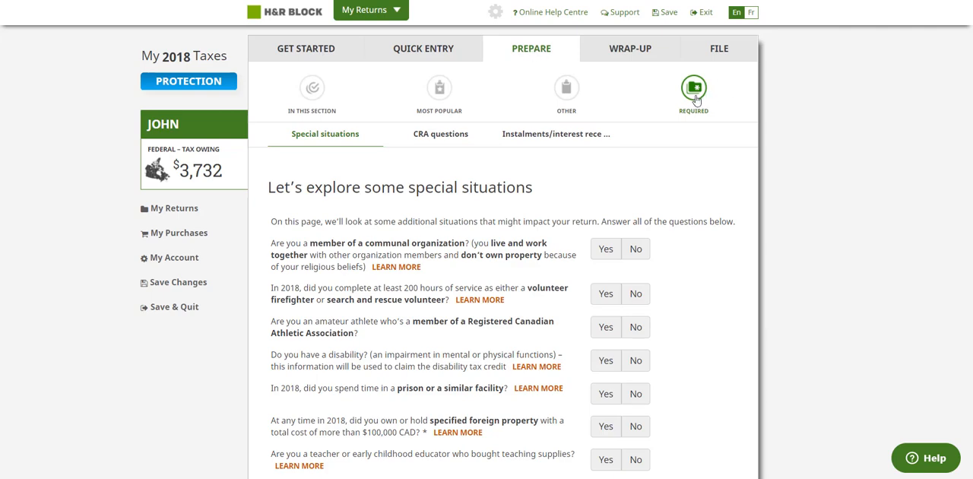
Step: Answer No to holding specified foreign property over $100,000 CAD and continue past the special situations with the home buyers' amount blank
scroll(564, 224, "down", 1)
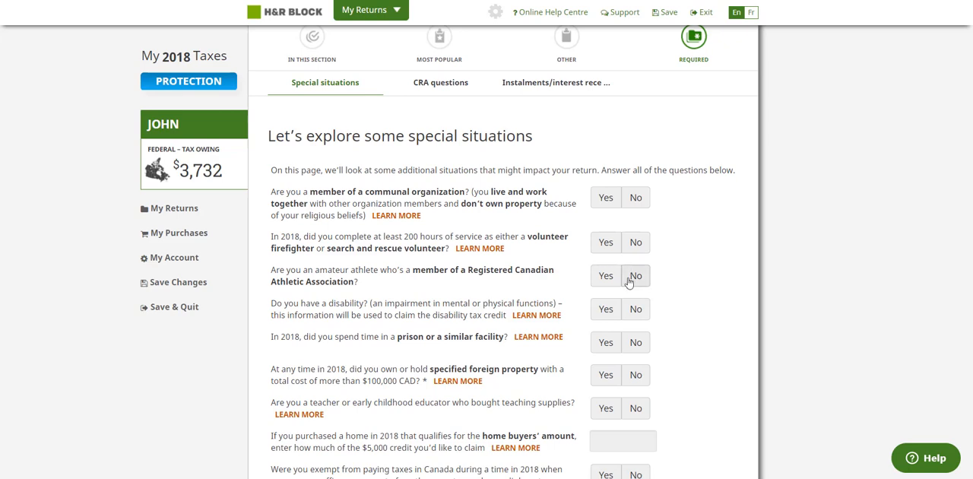
scroll(577, 296, "down", 2)
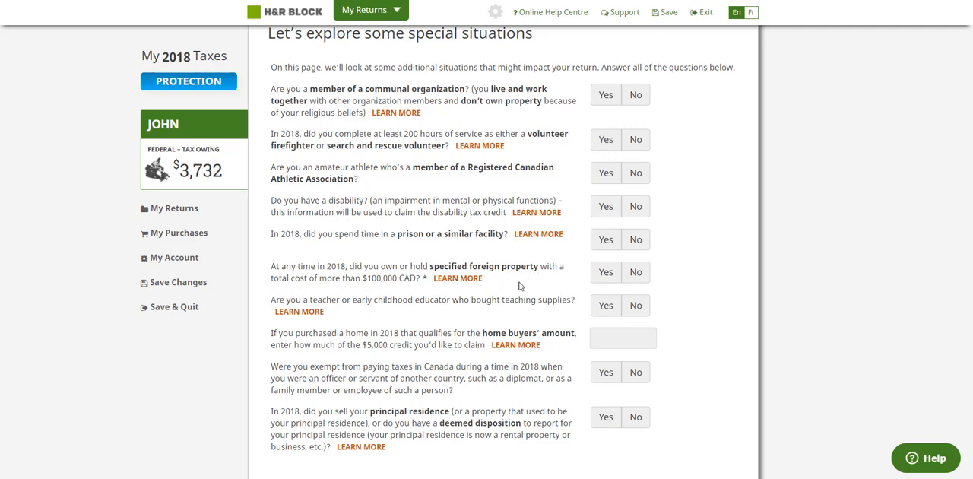
left_click(635, 272)
scroll(481, 343, "down", 2)
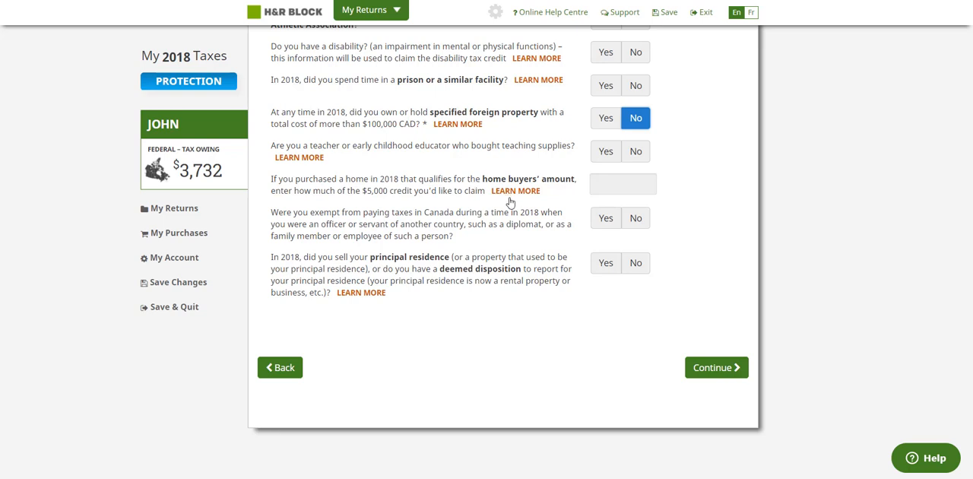
left_click(623, 184)
left_click(516, 336)
left_click(733, 368)
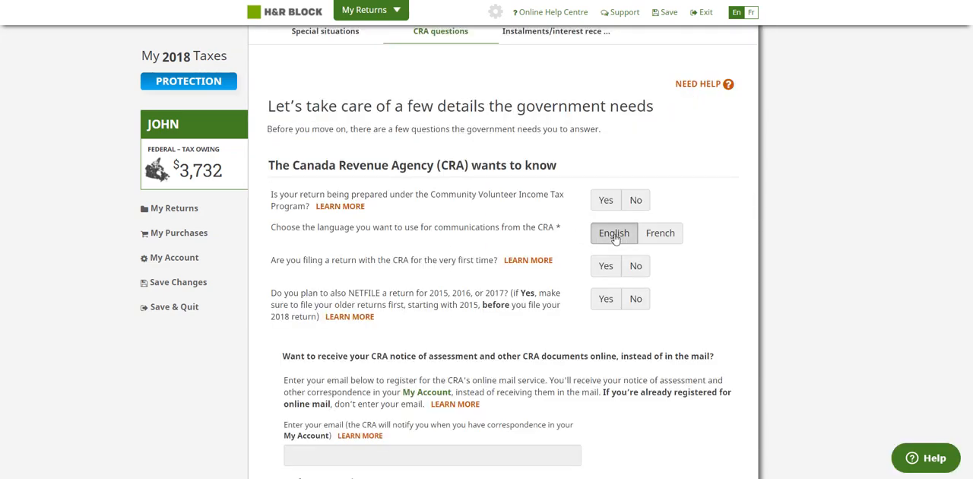
Step: Choose English for CRA communications and answer No to filing with the CRA for the very first time
left_click(614, 234)
scroll(603, 297, "down", 1)
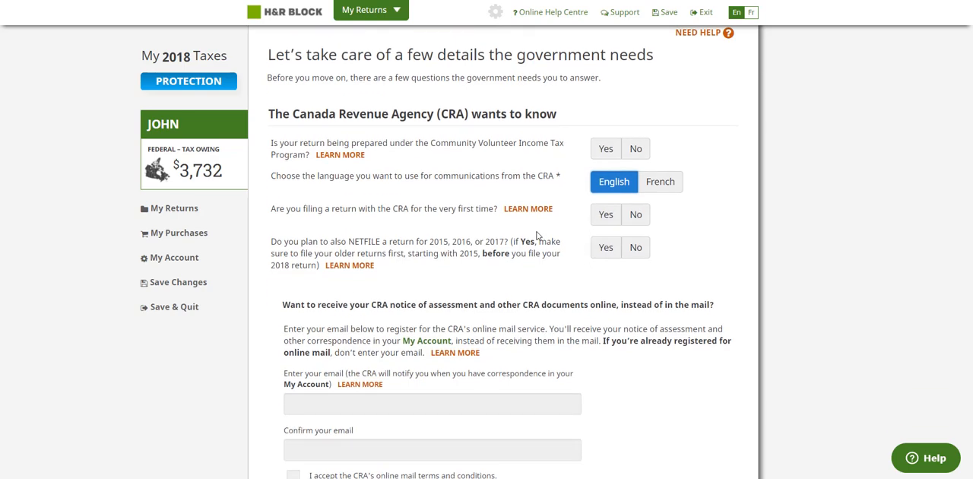
left_click(636, 219)
scroll(612, 256, "down", 3)
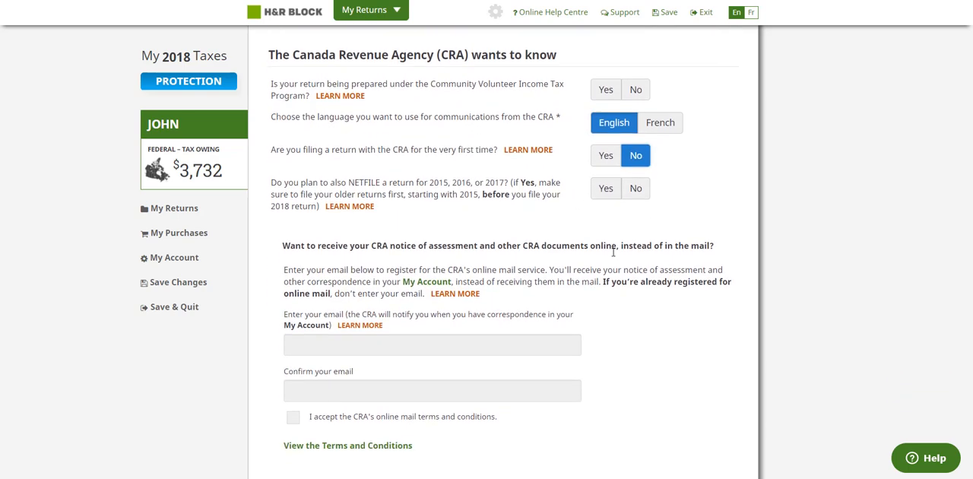
Step: Leave the e-mail fields for CRA online mail blank and continue to the instalments and interest questions
left_click(438, 206)
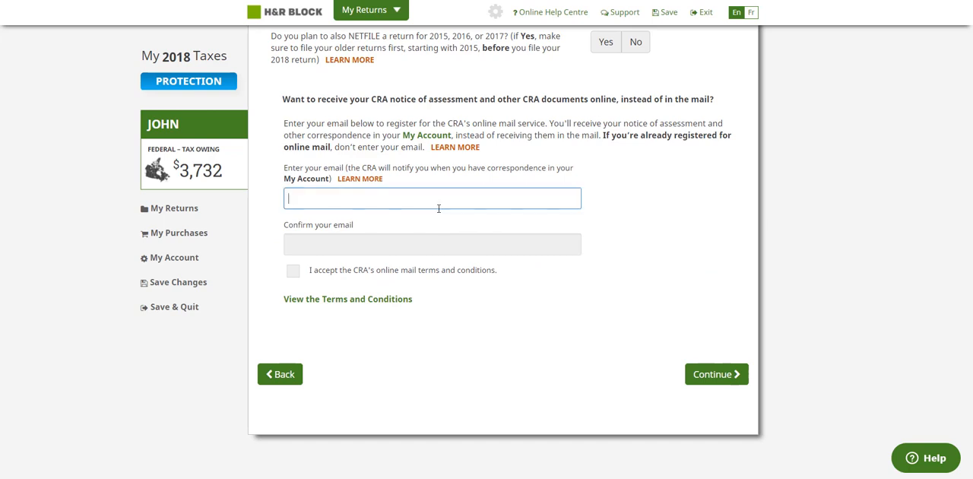
left_click(361, 239)
left_click(362, 200)
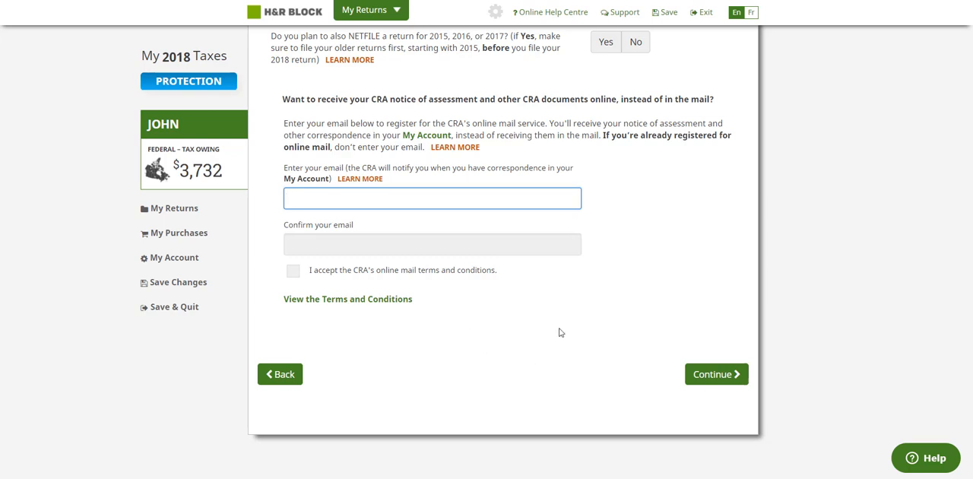
left_click(714, 374)
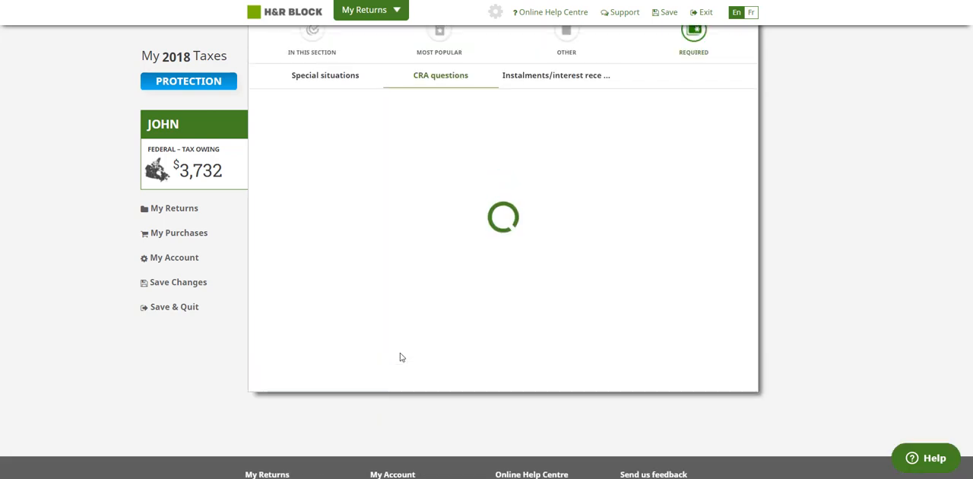
Step: Look over the tax instalment and interest questions and continue to the wrap-up section without answering them
scroll(501, 315, "down", 3)
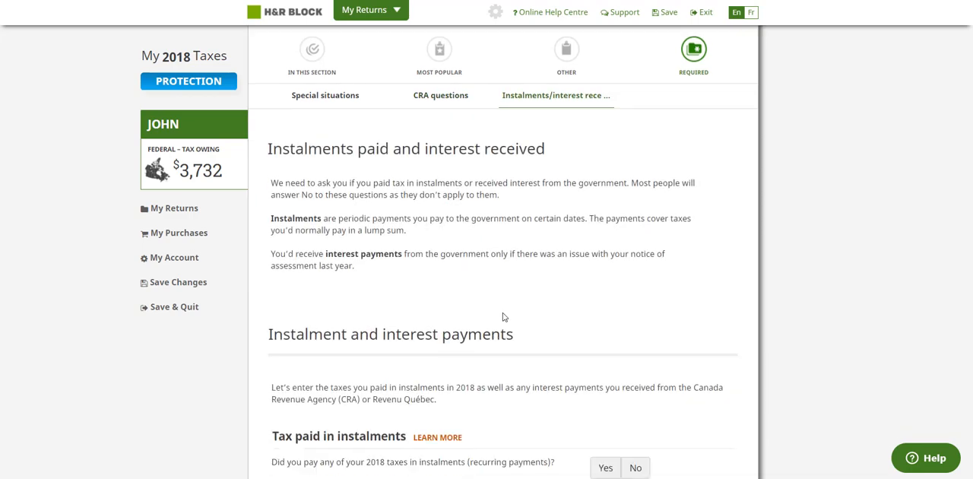
scroll(504, 314, "down", 3)
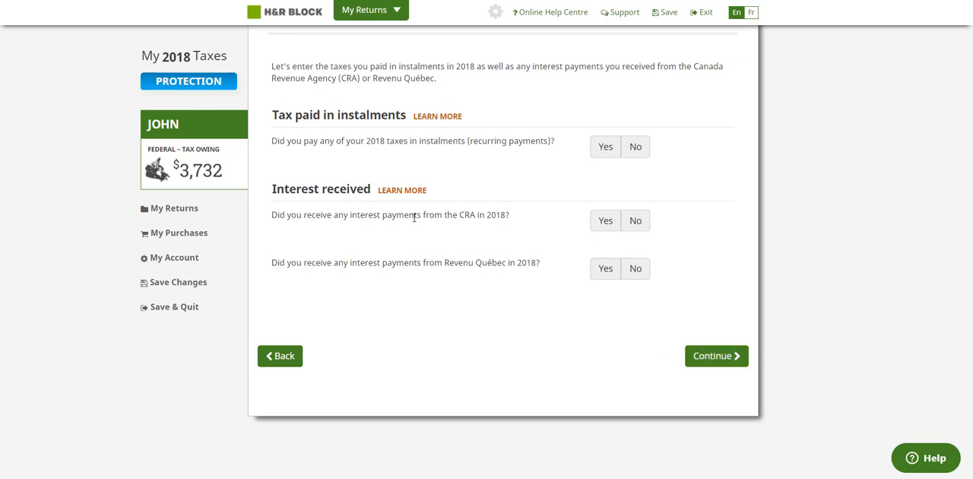
left_click(700, 356)
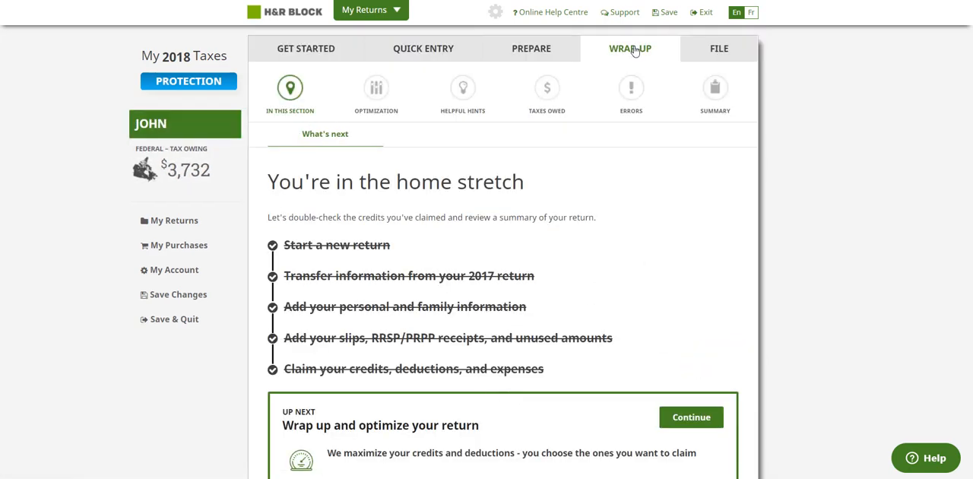
Step: Continue through the claimed credits and helpful hints, checking the quarterly amounts of the Alberta climate leadership adjustment rebate
scroll(728, 344, "down", 4)
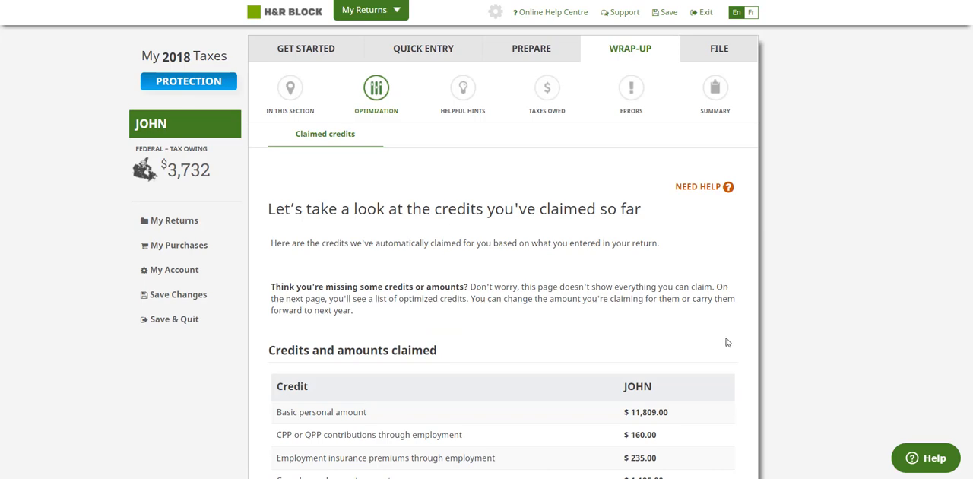
scroll(727, 342, "down", 4)
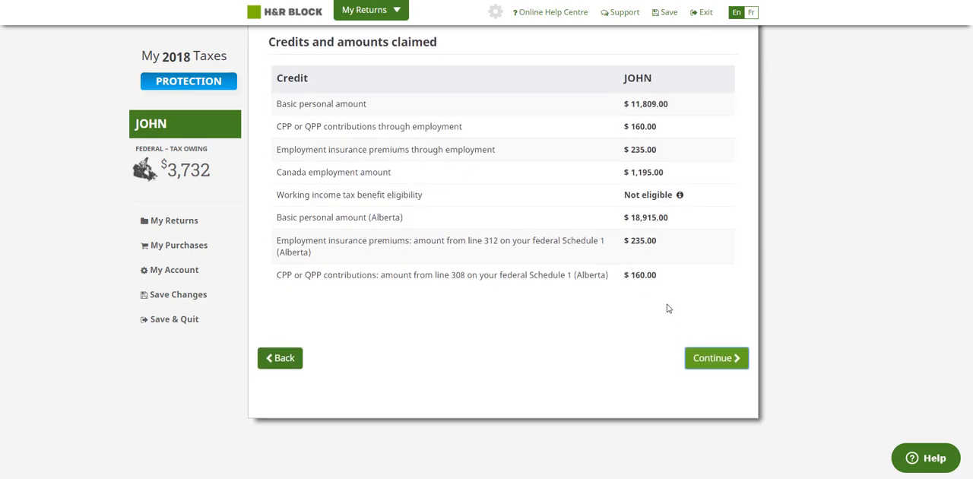
left_click(704, 358)
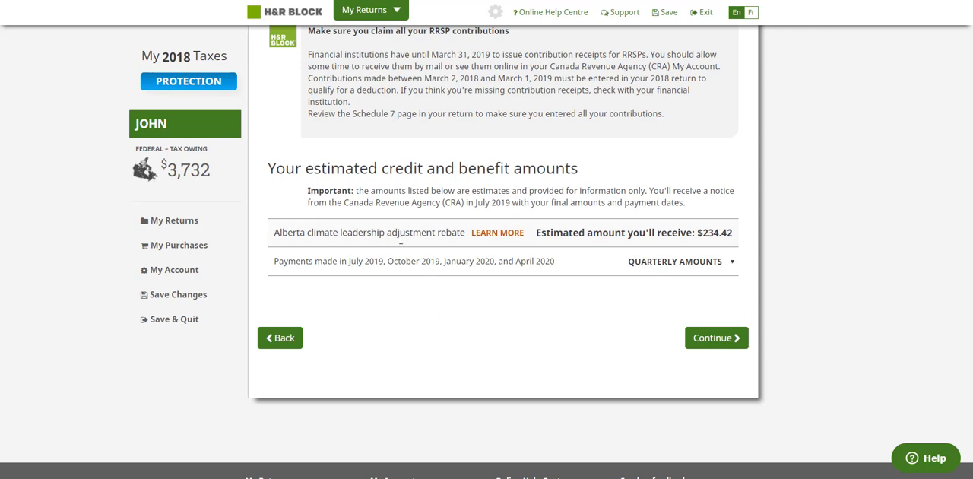
left_click(700, 262)
left_click(700, 262)
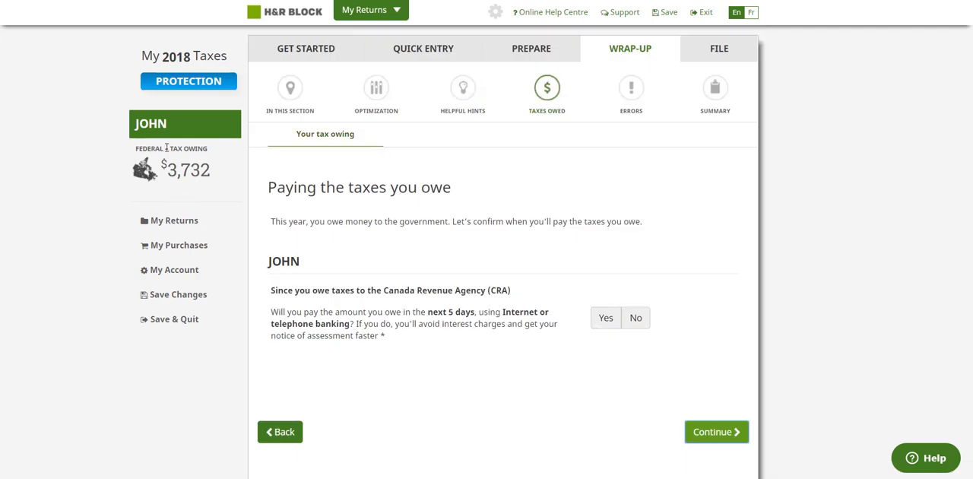
Step: Answer Yes to paying the owed tax within the next 5 days and continue past the errors check to the tax summary
left_click(613, 321)
left_click(712, 431)
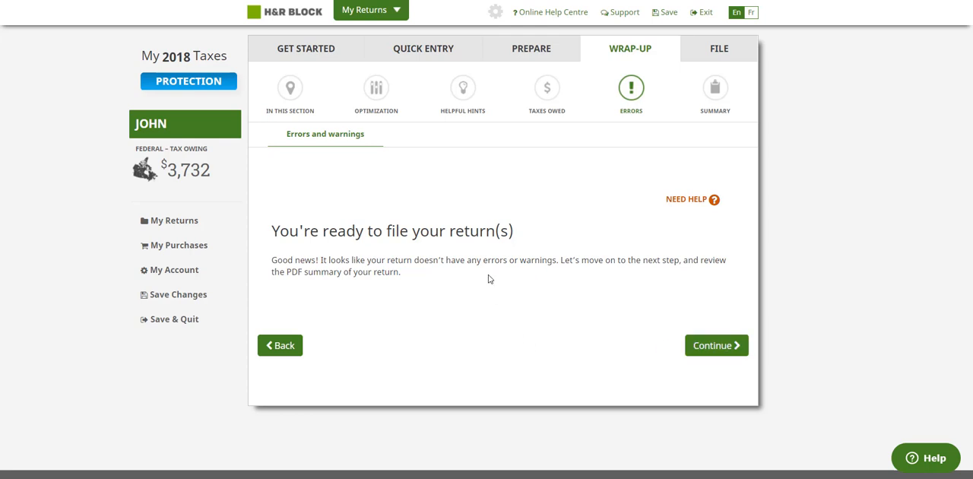
left_click(691, 351)
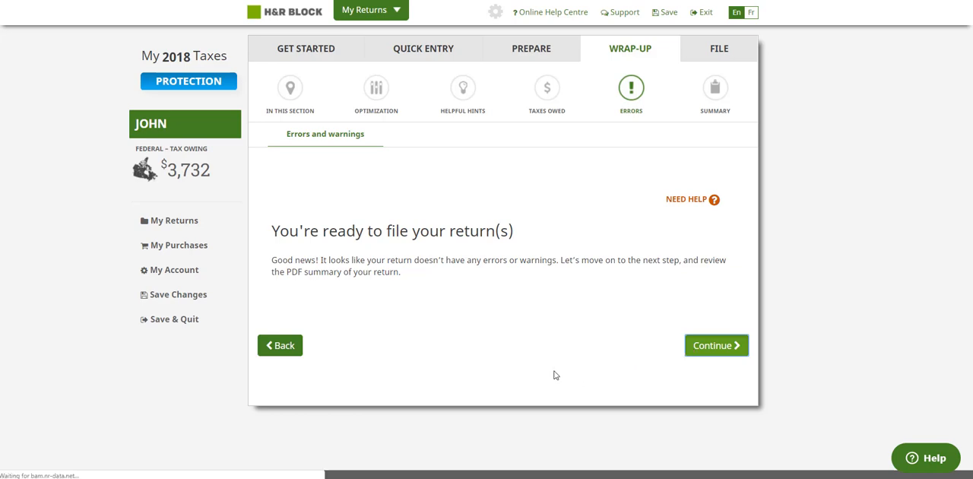
Step: Review the tax breakdown and the PDF preview options, and continue to the filing page
scroll(562, 315, "down", 3)
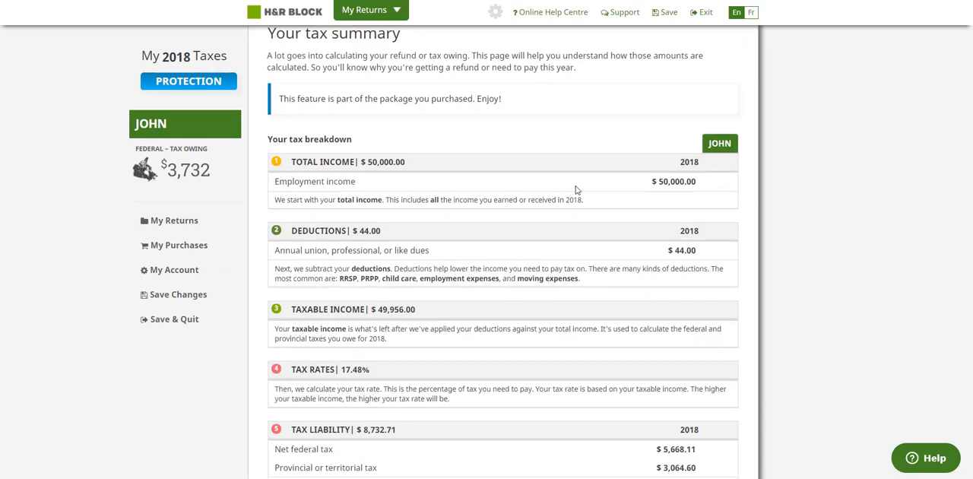
scroll(565, 297, "down", 10)
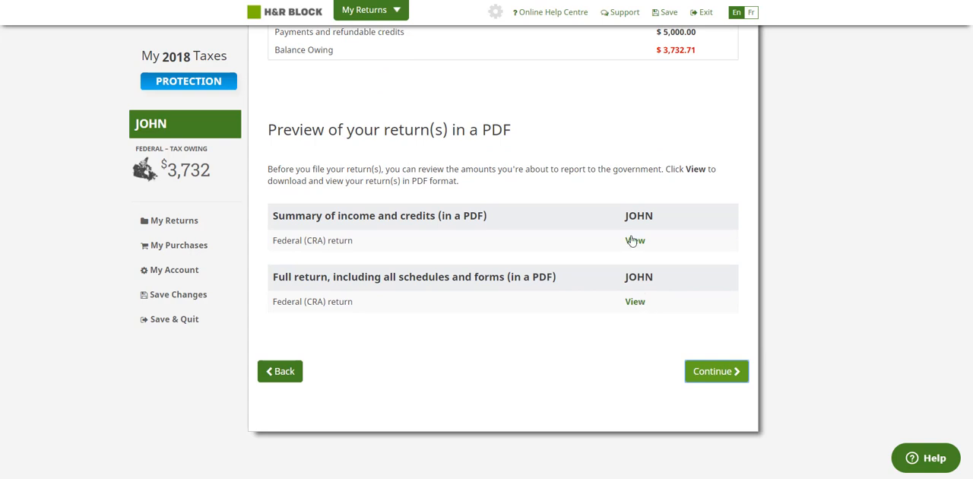
left_click(703, 373)
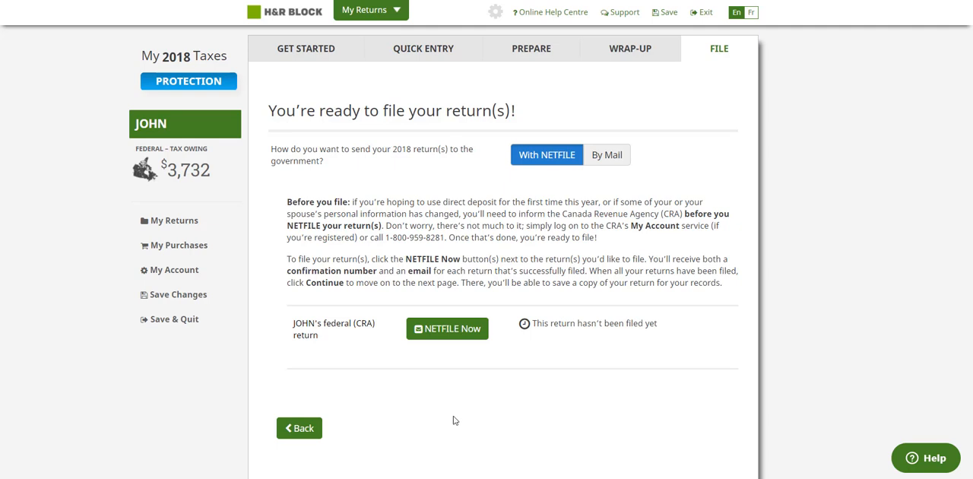
Step: Return to the quick entry section, search for RRSP and add an RRSP contribution receipt to the return
left_click(429, 53)
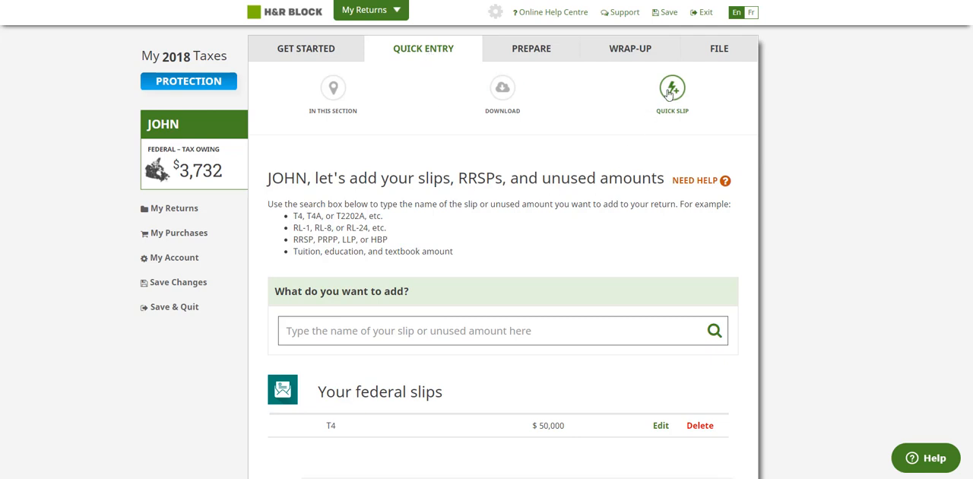
left_click(413, 331)
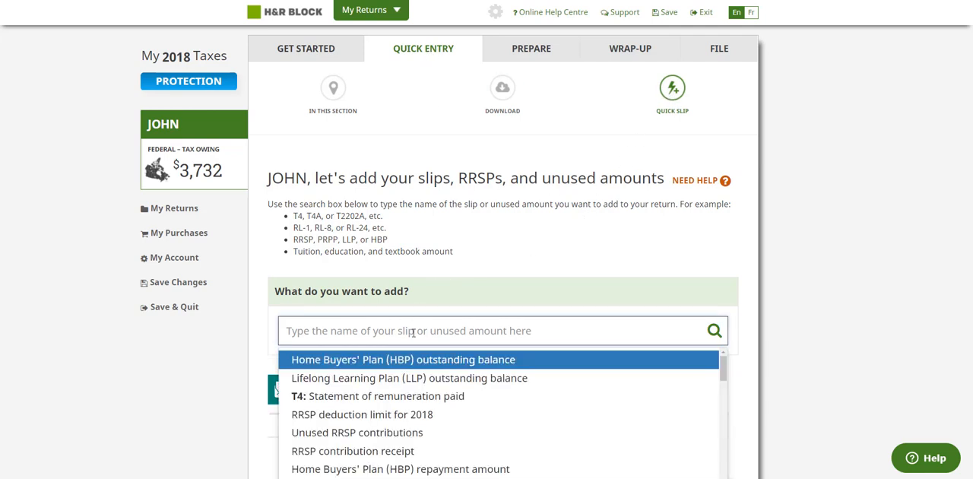
type("RRSP")
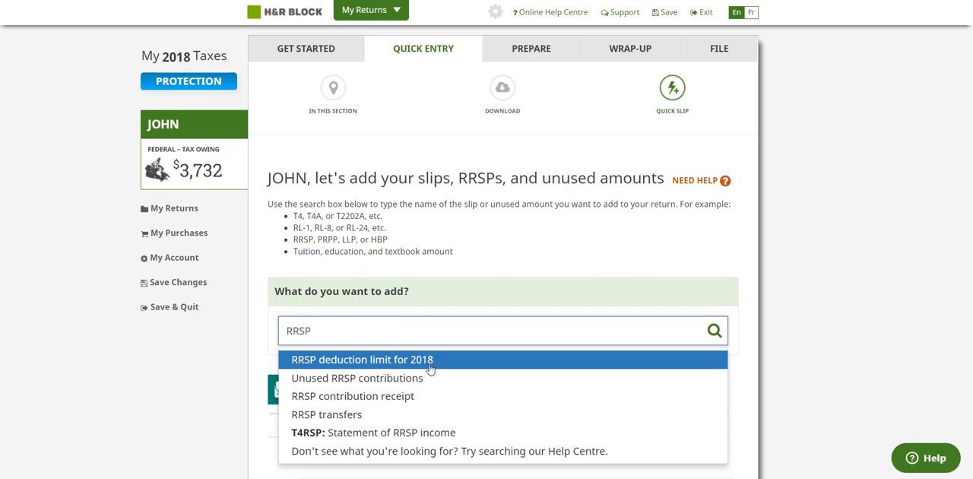
left_click(400, 396)
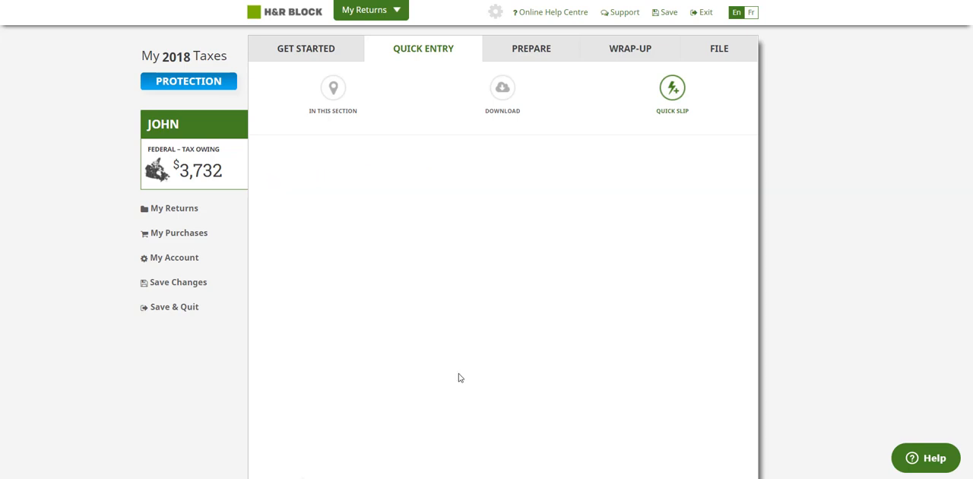
Step: Enter an RRSP contribution with RBC, made January 1, 2019 to March 1, 2019, of 5,000 to the filer's own RRSP
type("RBC")
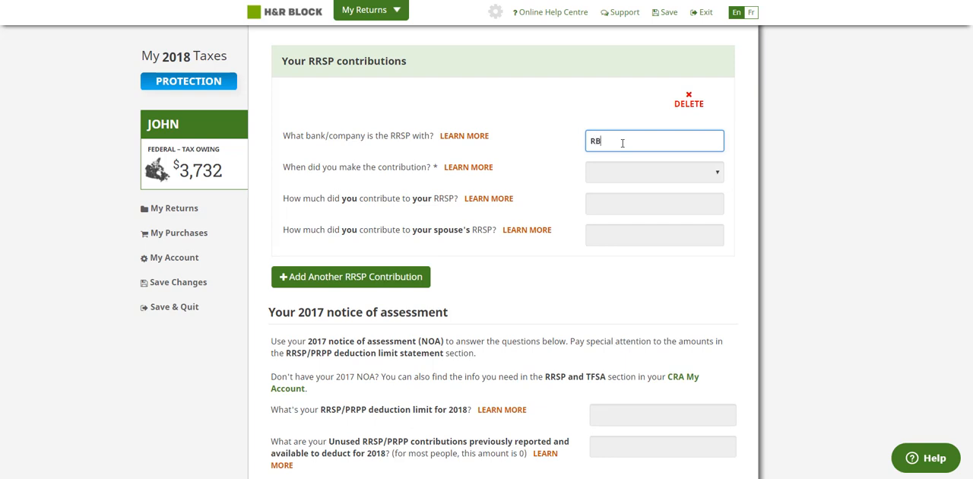
left_click(622, 172)
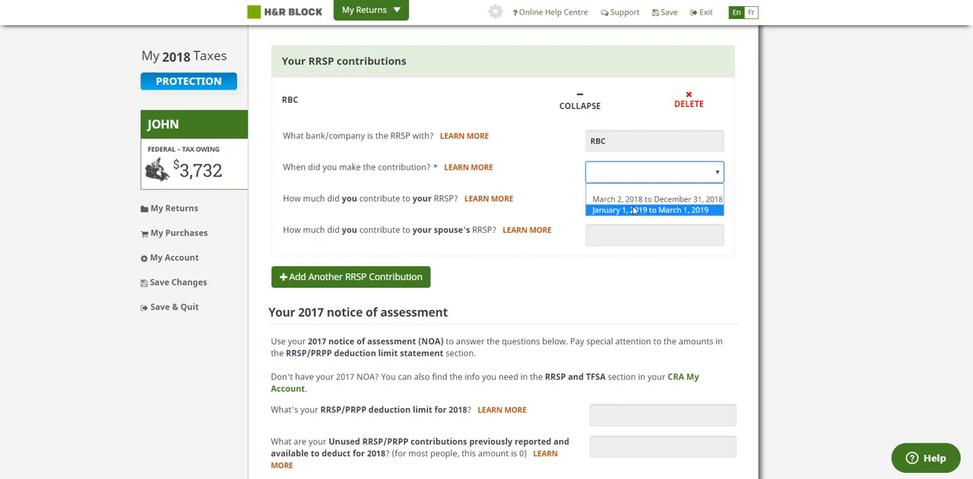
left_click(634, 210)
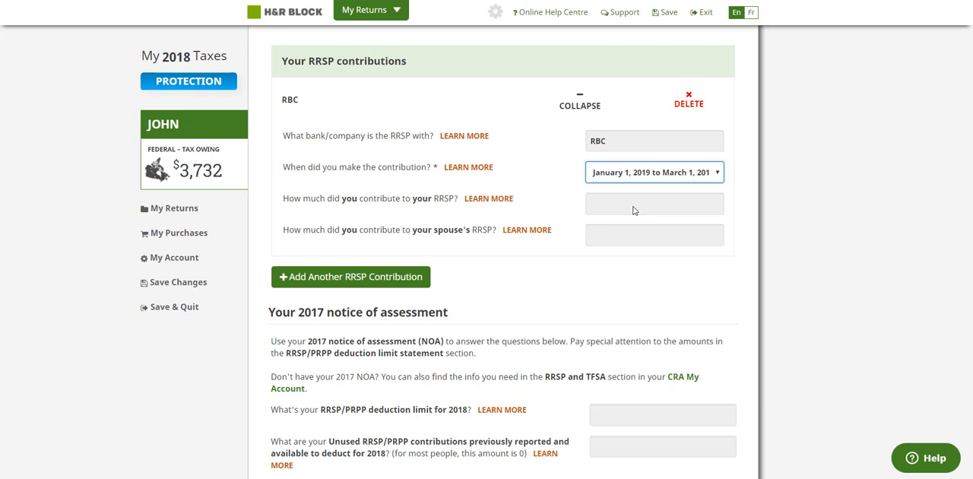
left_click(633, 205)
type("5000")
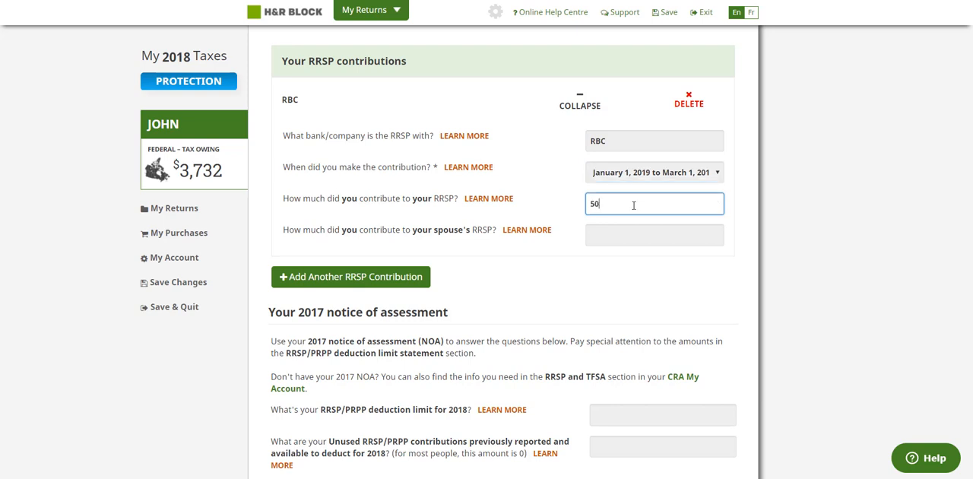
left_click(606, 233)
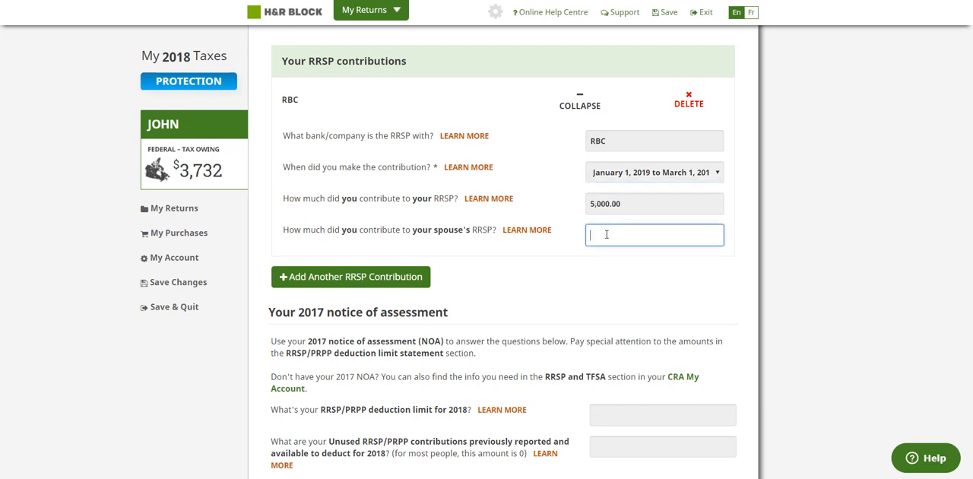
Step: Set the 2018 RRSP/PRPP deduction limit to 40,000 and continue, leaving the transfer, HBP and LLP questions unanswered
scroll(564, 278, "down", 3)
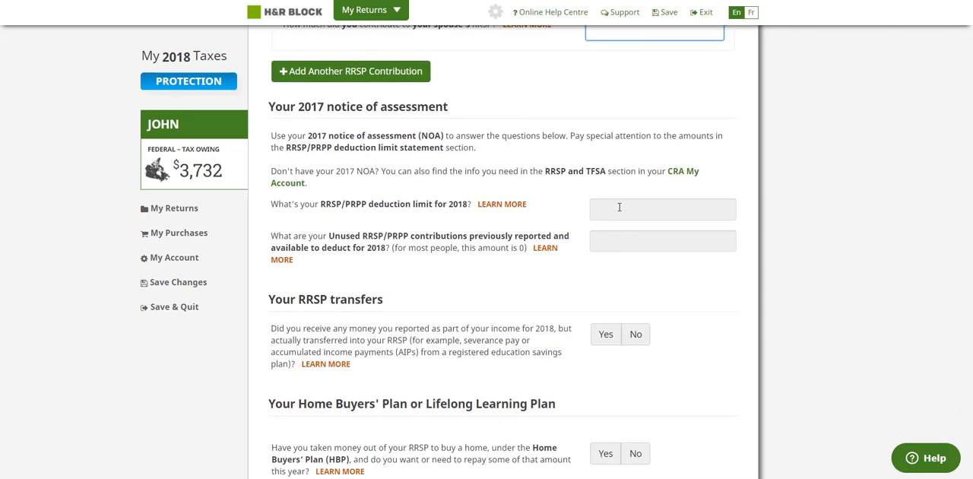
left_click(619, 207)
type("400")
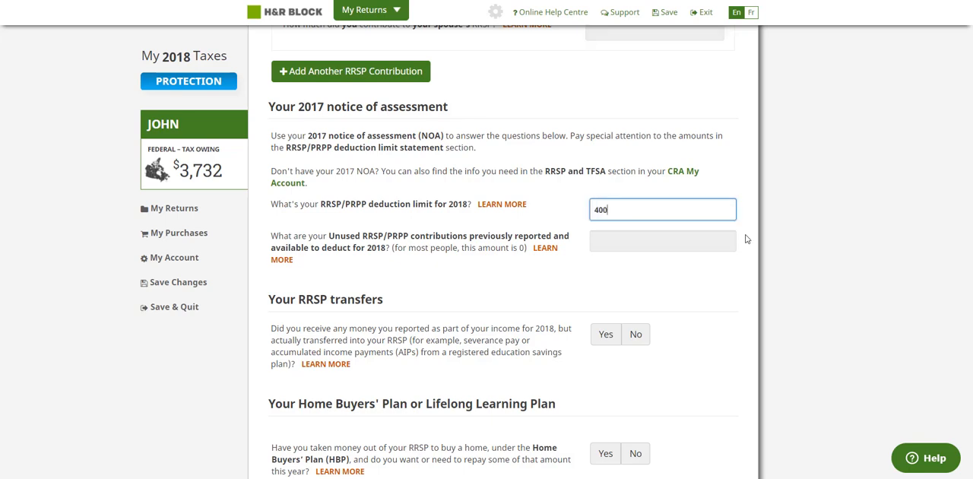
type("00")
left_click(827, 237)
scroll(665, 327, "down", 4)
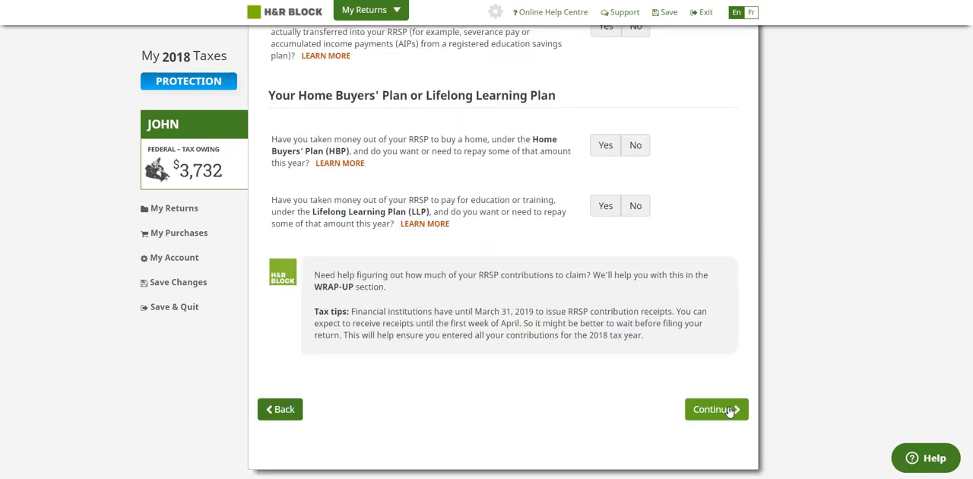
left_click(715, 409)
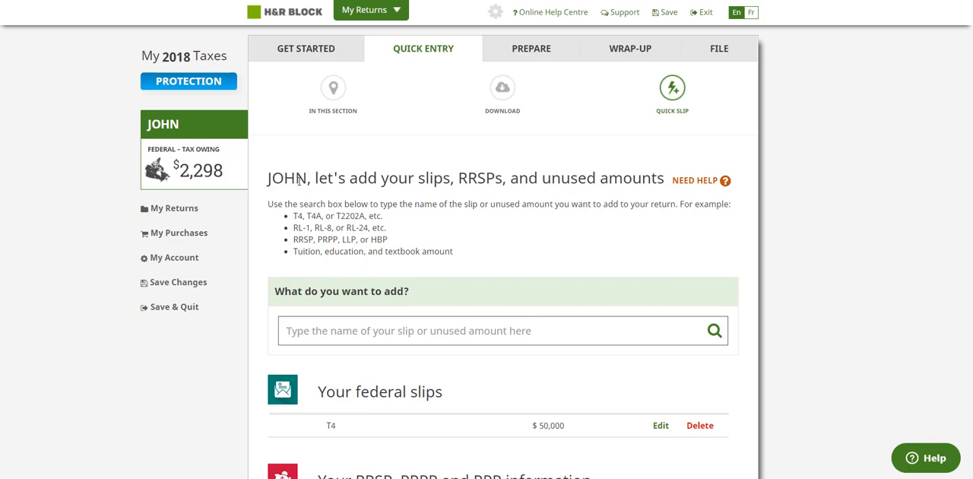
Step: Reopen the saved RRSP entry and change the contribution to the filer's own RRSP to 10,000
scroll(660, 284, "down", 3)
left_click(660, 279)
scroll(616, 261, "down", 3)
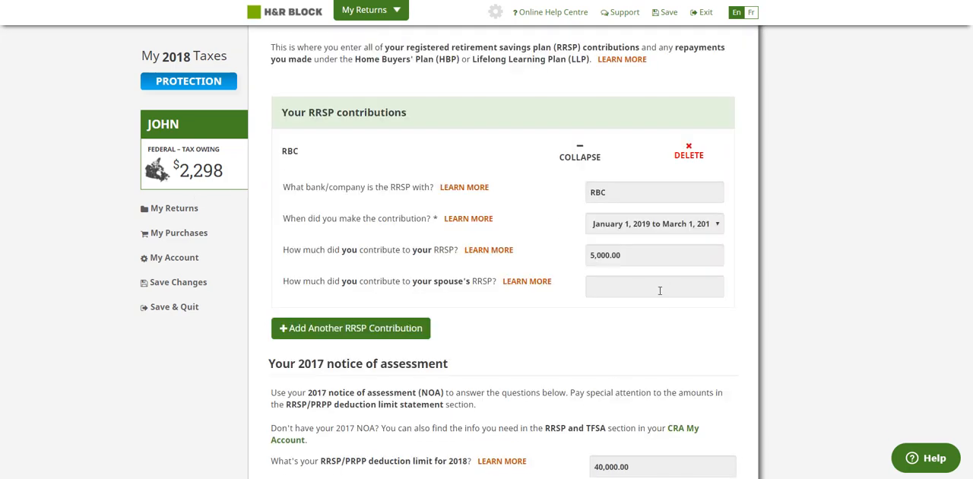
left_click(616, 261)
key("ctrl+c")
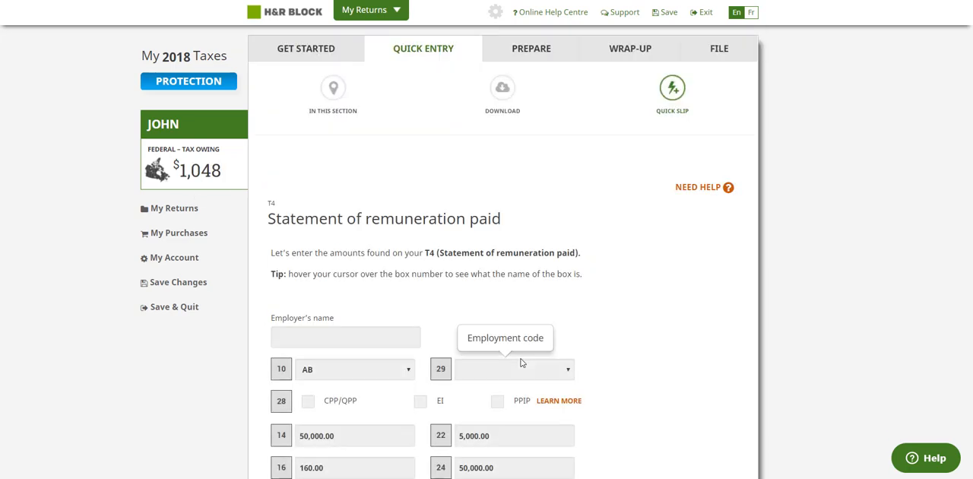
Step: In the T4 slip, set the income tax deducted in box 22 to 10,000 and continue to the slips overview
scroll(522, 363, "down", 5)
left_click(509, 228)
key("ctrl+v")
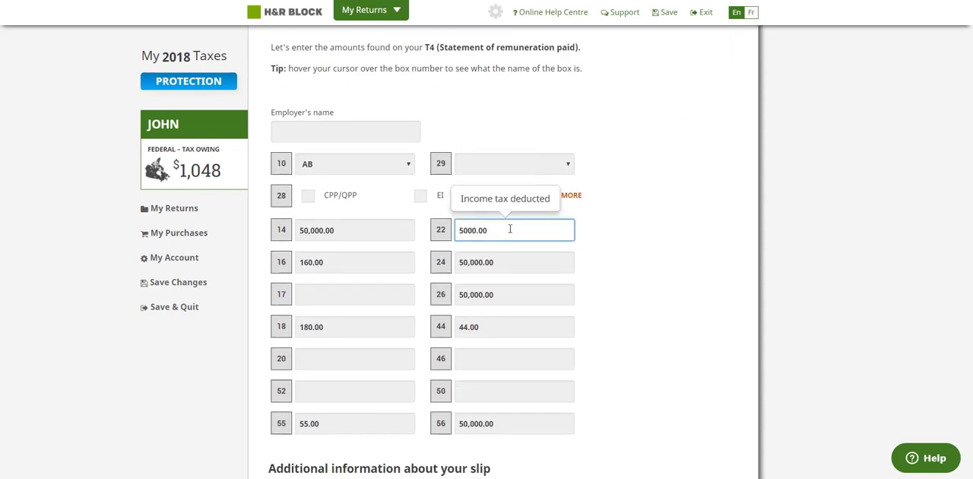
key("ctrl+a")
type("10,000")
left_click(846, 354)
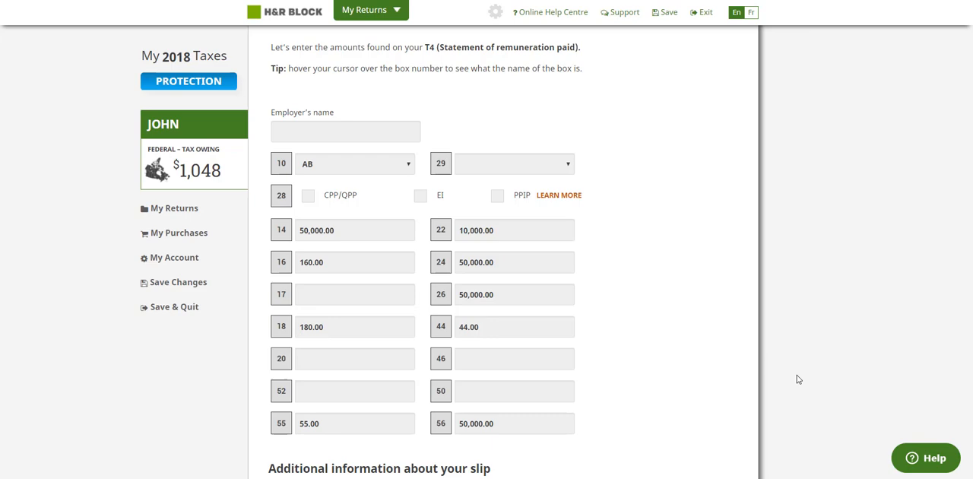
scroll(709, 379, "down", 5)
left_click(719, 364)
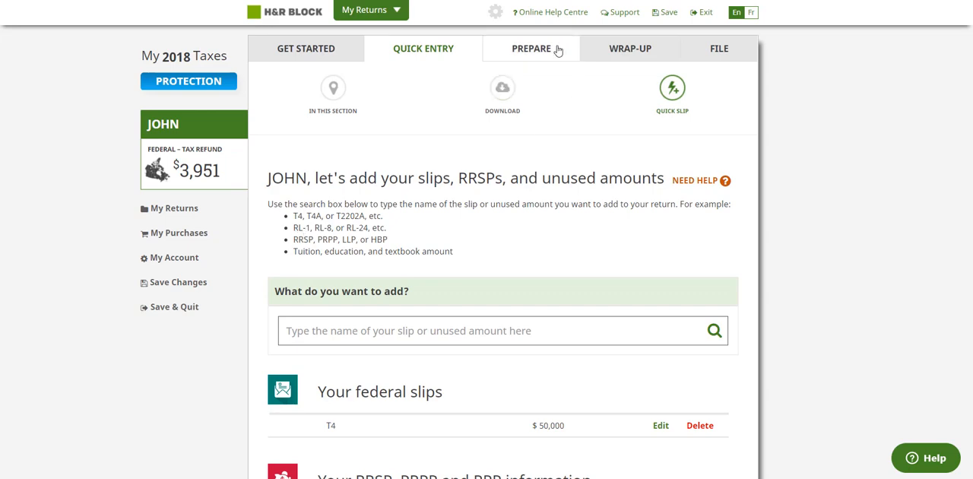
Step: Check the updated tax summary in the wrap-up section and go back to the filing page
left_click(600, 51)
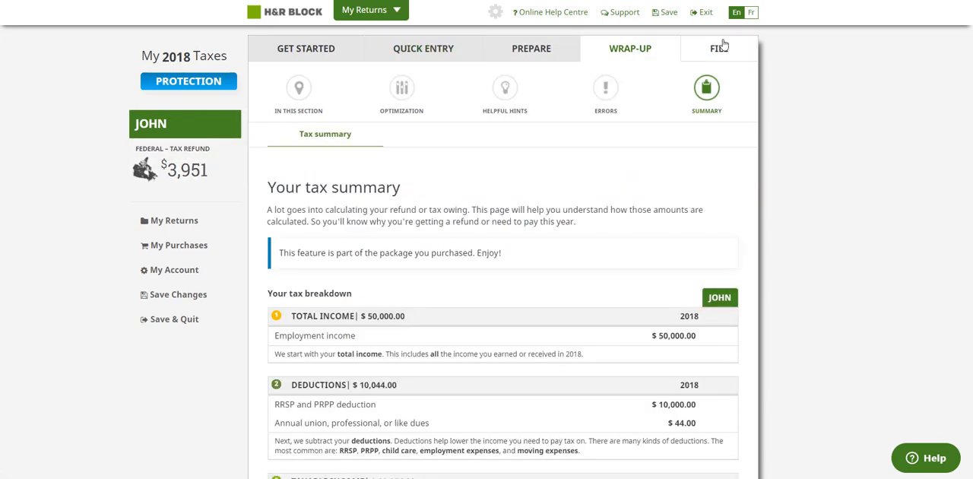
left_click(721, 47)
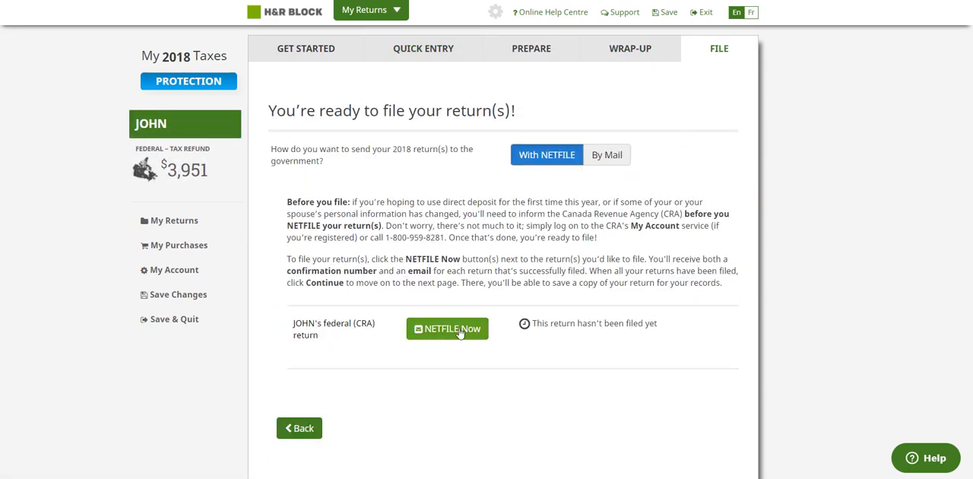